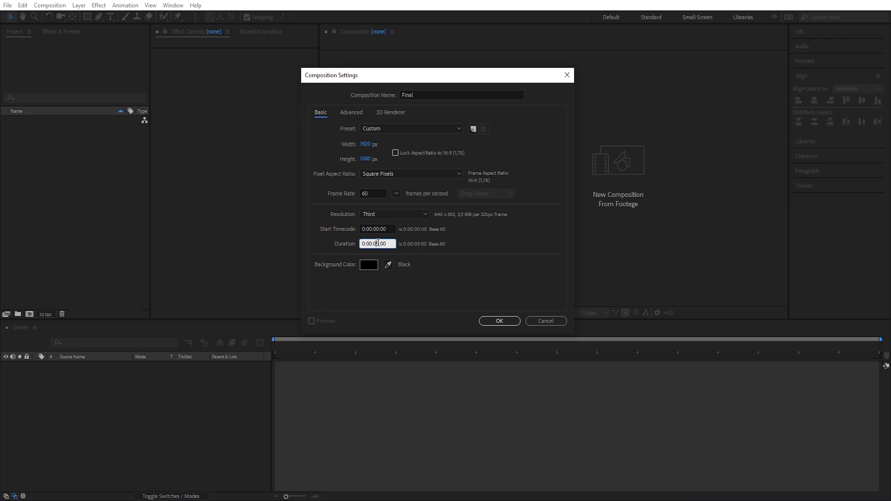
- Set the Final composition's duration to 0:00:10:00 and create it
{"action": "left_click_drag", "start_coordinate": [373, 243], "coordinate": [379, 243]}
{"action": "type", "text": "10"}
{"action": "left_click", "coordinate": [497, 319]}
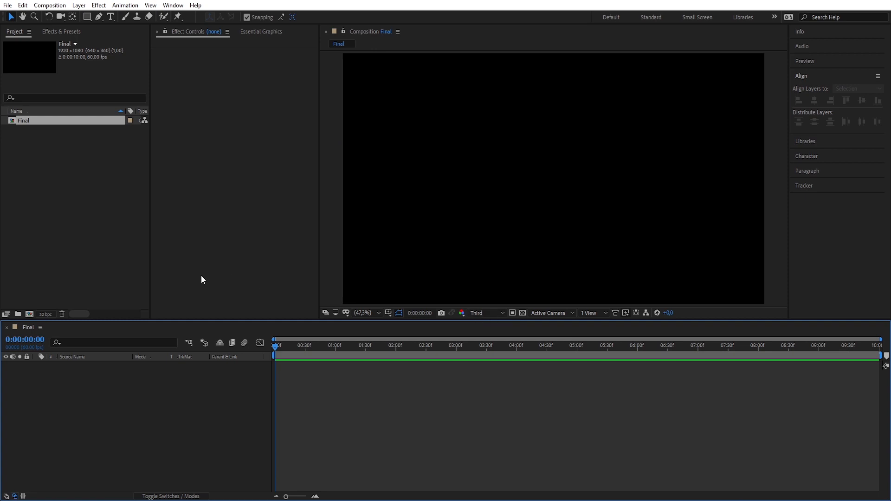
- Create a second composition named Title with a duration of 0:00:05:00
{"action": "left_click", "coordinate": [30, 314]}
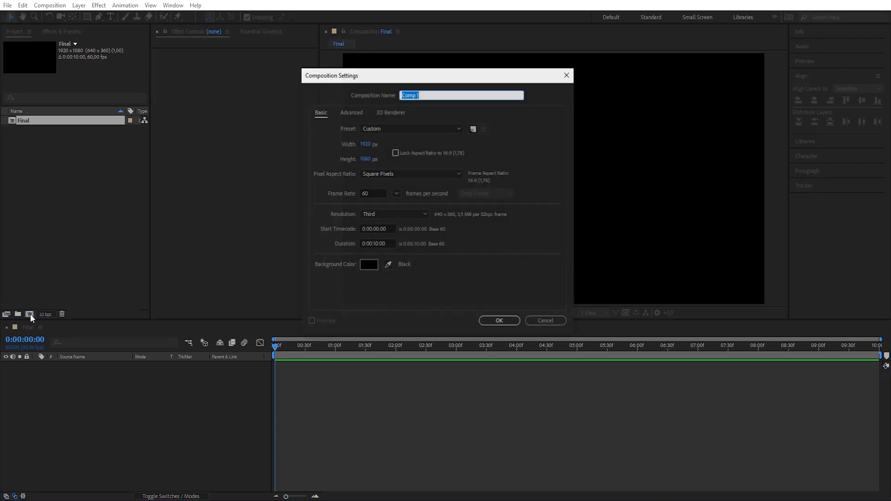
{"action": "type", "text": "T"}
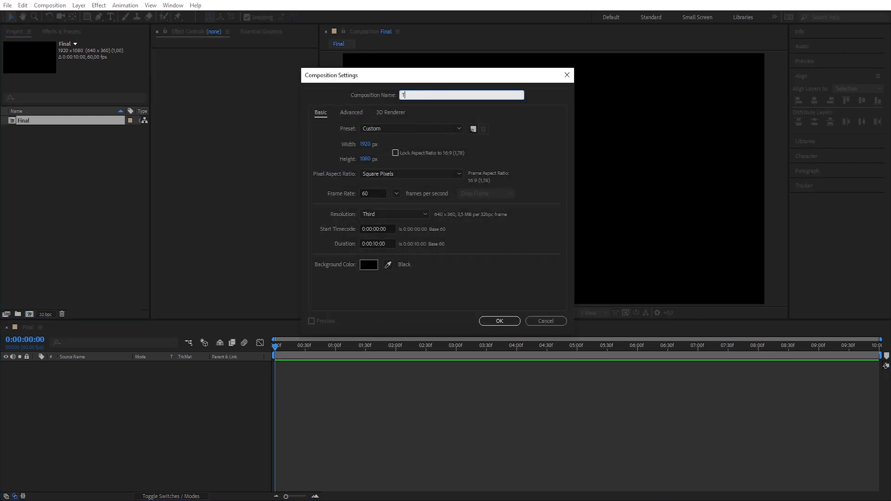
{"action": "type", "text": "itle"}
{"action": "left_click", "coordinate": [376, 245]}
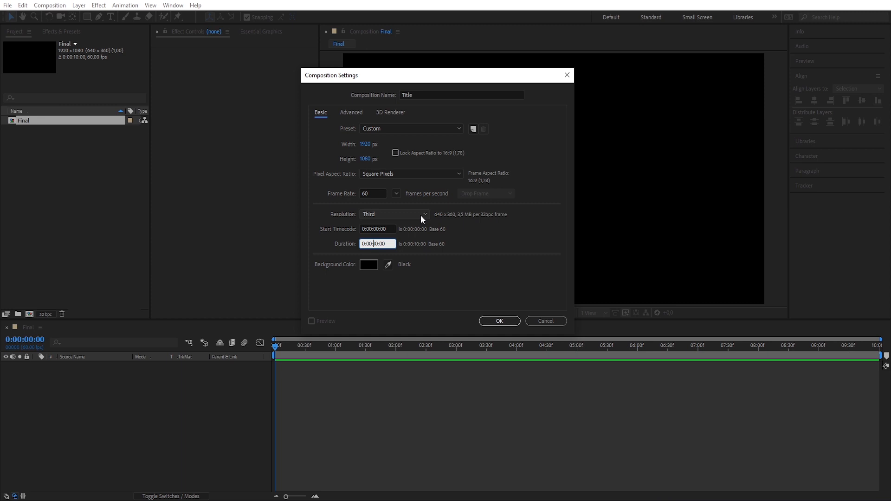
{"action": "key", "text": "shift+Right"}
{"action": "key", "text": "shift+Right"}
{"action": "type", "text": "05"}
{"action": "left_click", "coordinate": [500, 323]}
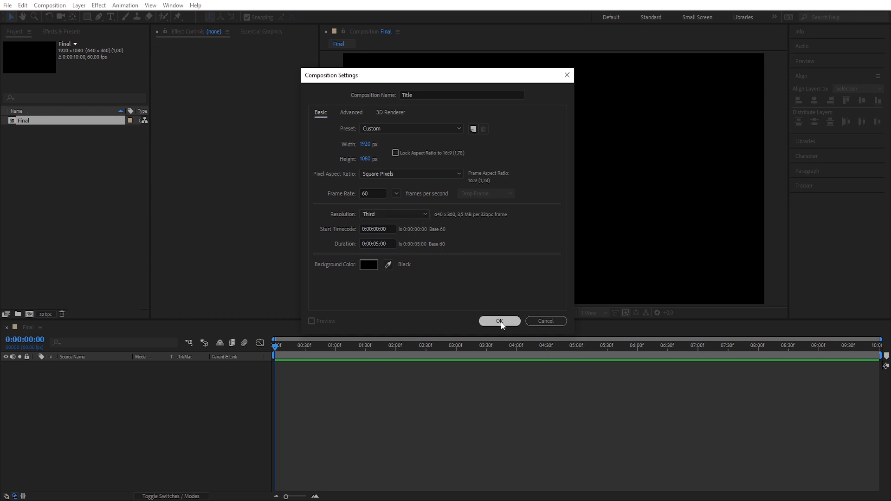
- Add a text layer reading "ADOBE AFTER EFFECTS" to the Title composition
{"action": "left_click", "coordinate": [111, 17]}
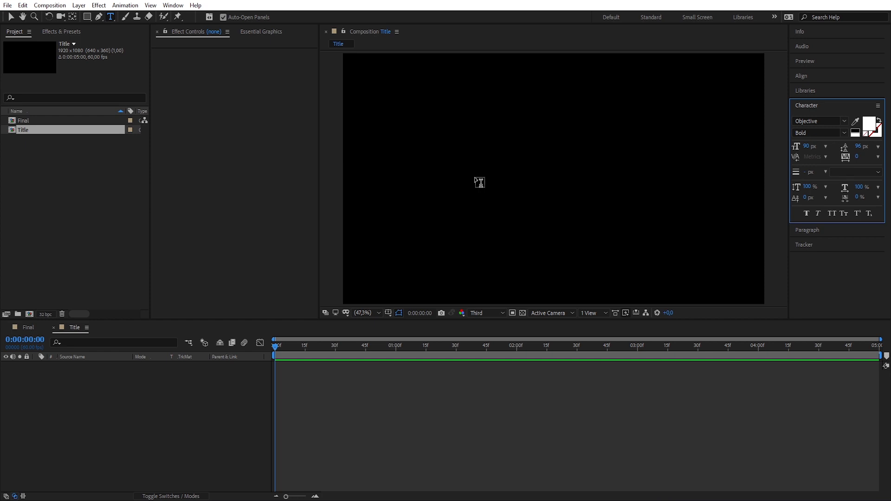
{"action": "left_click", "coordinate": [475, 177]}
{"action": "type", "text": "ADOBE AFTER EFFECTS"}
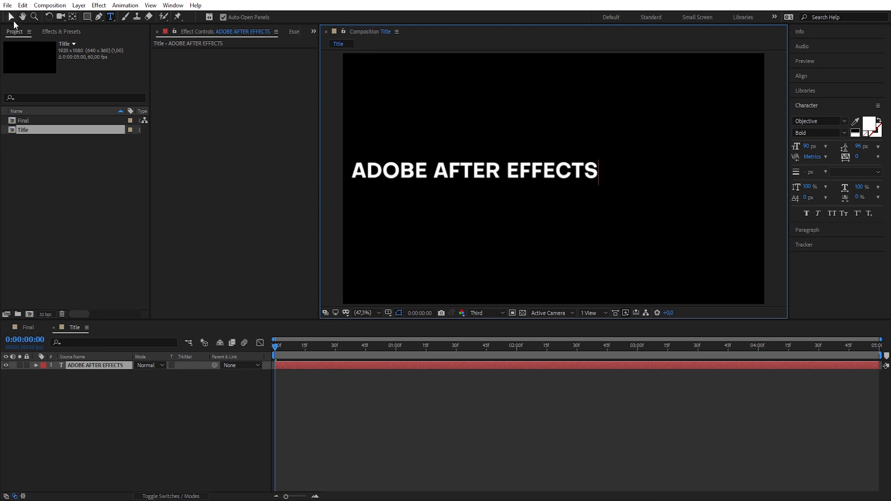
{"action": "left_click", "coordinate": [10, 18]}
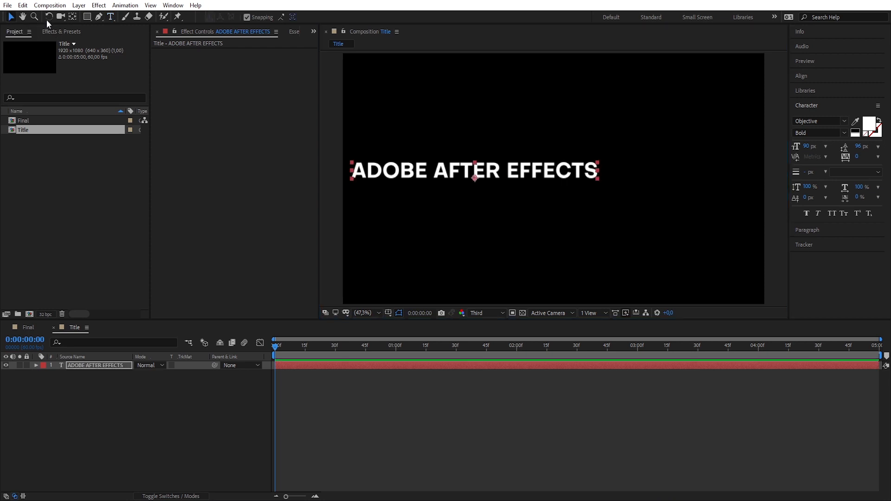
- Center the text layer horizontally and vertically in the composition
{"action": "left_click", "coordinate": [803, 76]}
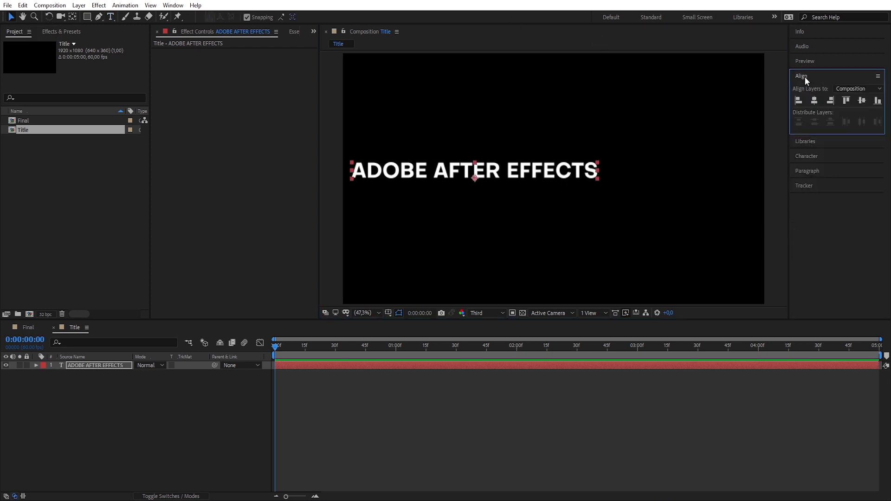
{"action": "left_click", "coordinate": [815, 101]}
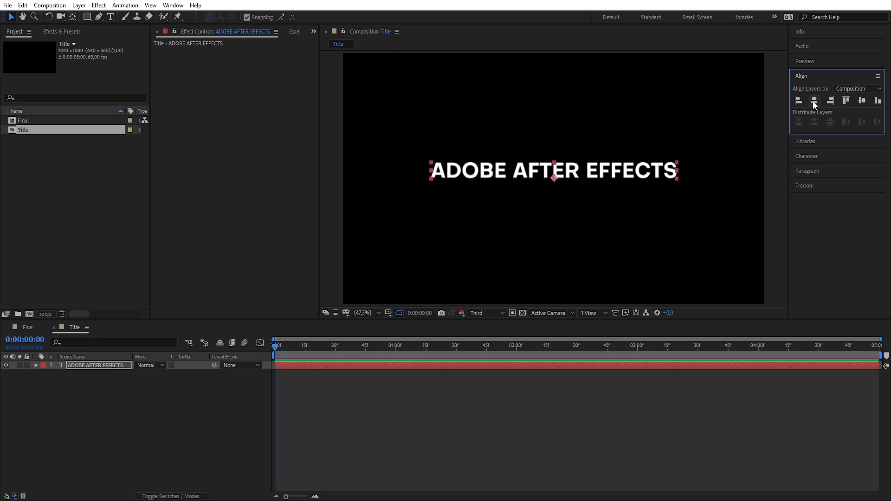
{"action": "left_click", "coordinate": [863, 102]}
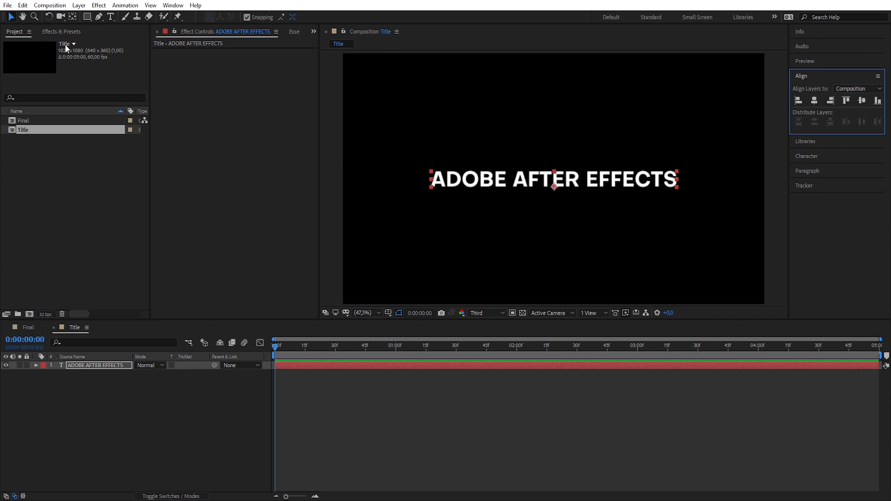
- Center the text layer's anchor point within the text, then return to the Selection tool
{"action": "left_click", "coordinate": [73, 17]}
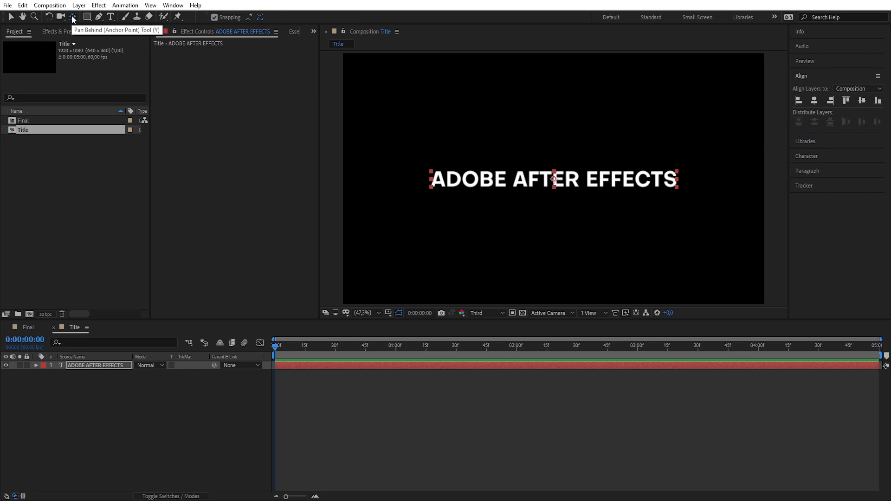
{"action": "left_click", "coordinate": [384, 149]}
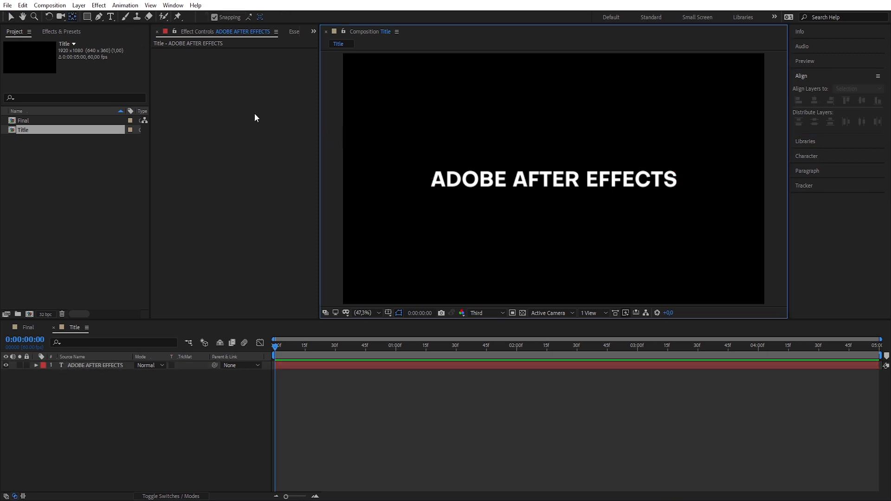
{"action": "left_click", "coordinate": [11, 18]}
- Show the rulers and place a vertical guide through the text's anchor point, finishing with the whole composition fitted in view
{"action": "left_click", "coordinate": [327, 161]}
{"action": "key", "text": "ctrl+r"}
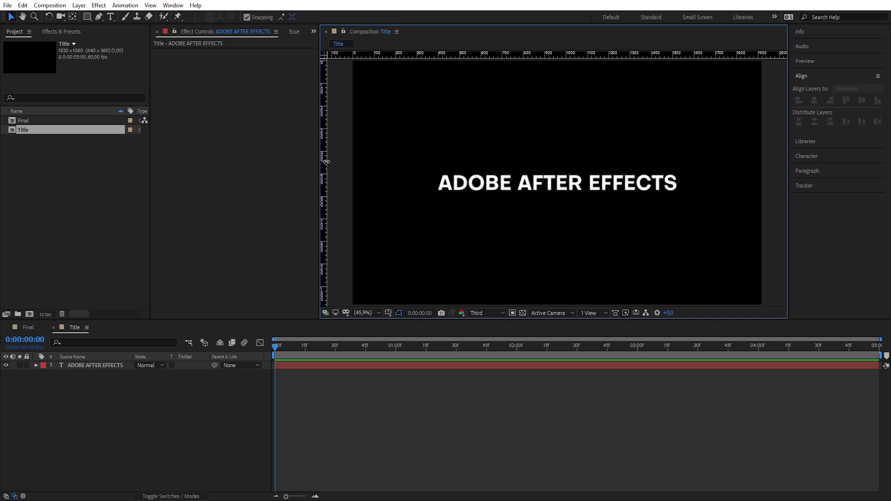
{"action": "scroll", "coordinate": [540, 205], "scroll_direction": "up", "scroll_amount": 1}
{"action": "scroll", "coordinate": [532, 179], "scroll_direction": "up", "scroll_amount": 2}
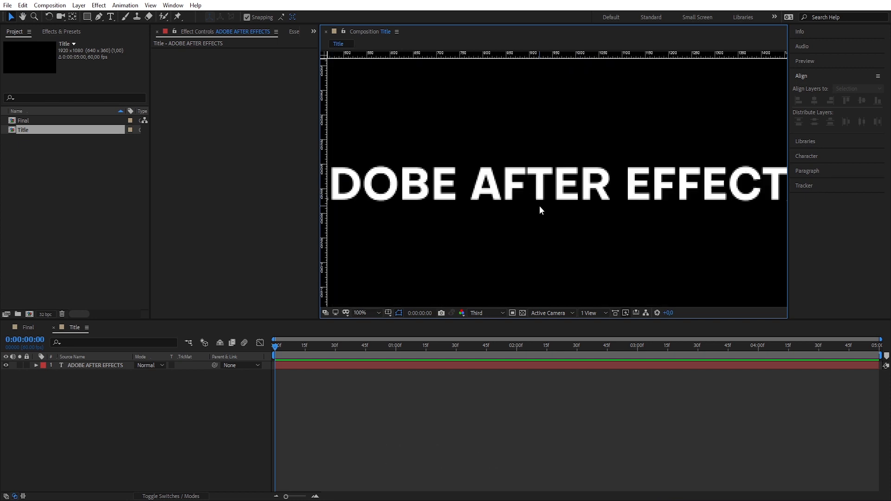
{"action": "left_click", "coordinate": [534, 180]}
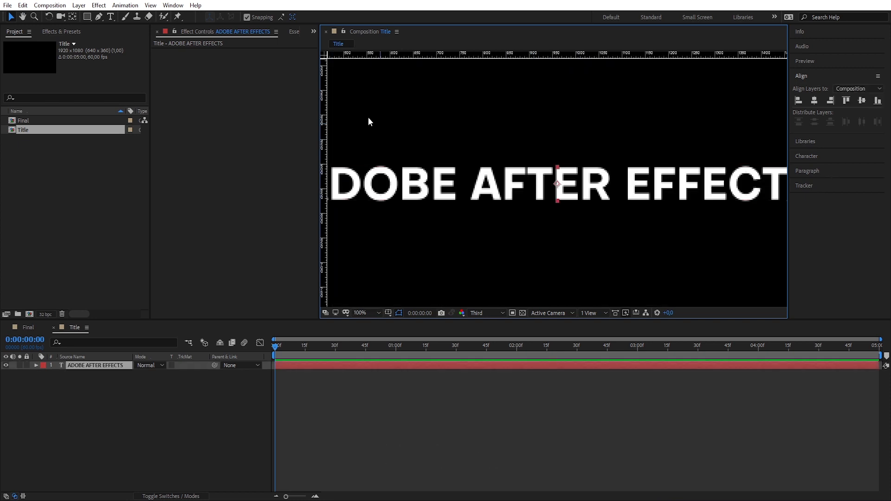
{"action": "left_click_drag", "start_coordinate": [325, 102], "coordinate": [556, 118]}
{"action": "left_click", "coordinate": [367, 311]}
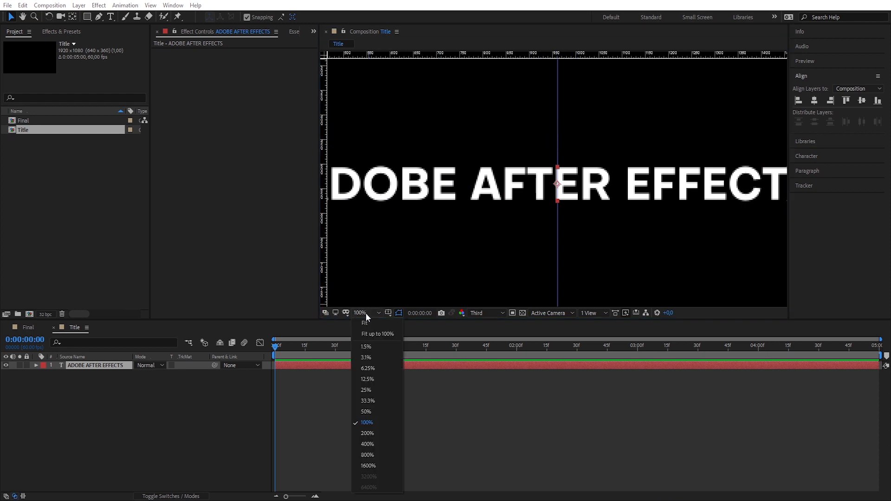
{"action": "left_click", "coordinate": [366, 323]}
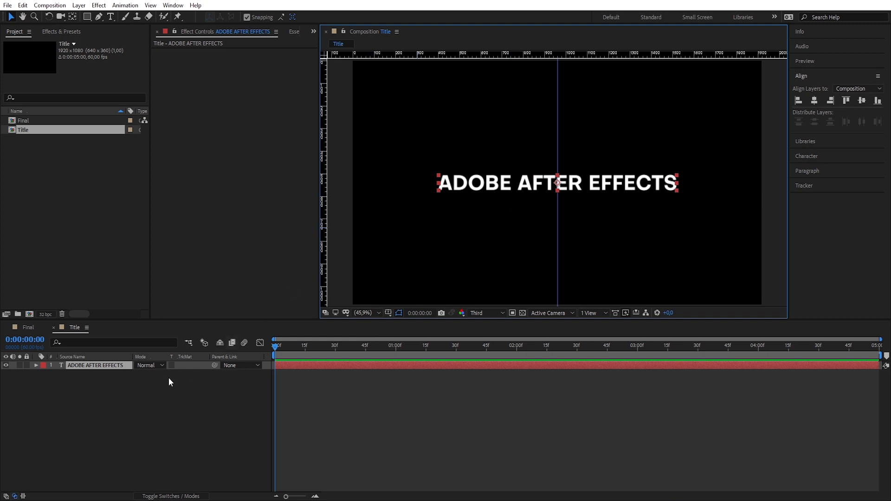
- With no layer selected, set up the Rectangle tool with a solid color fill and no stroke
{"action": "left_click", "coordinate": [98, 402]}
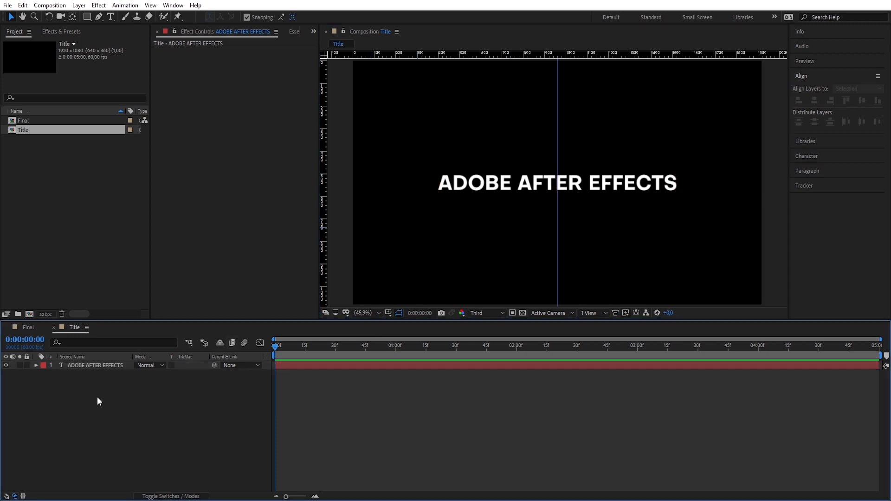
{"action": "left_click", "coordinate": [88, 18]}
{"action": "left_click", "coordinate": [238, 17]}
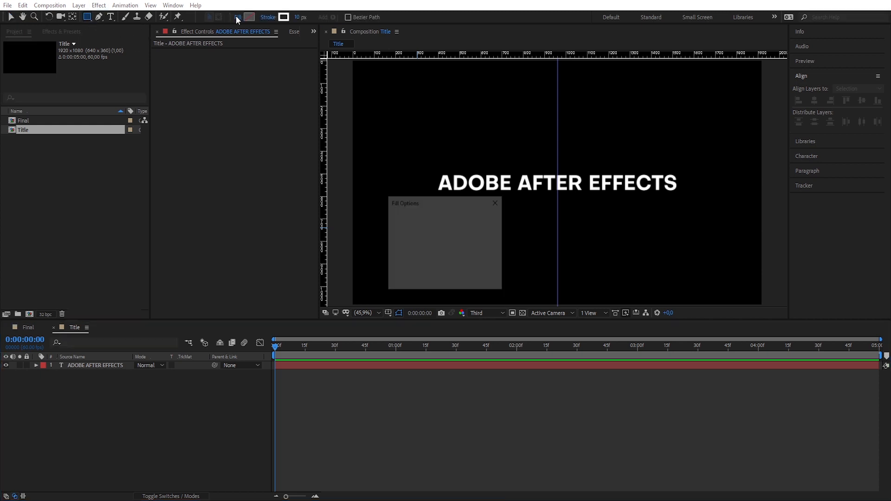
{"action": "left_click", "coordinate": [410, 223]}
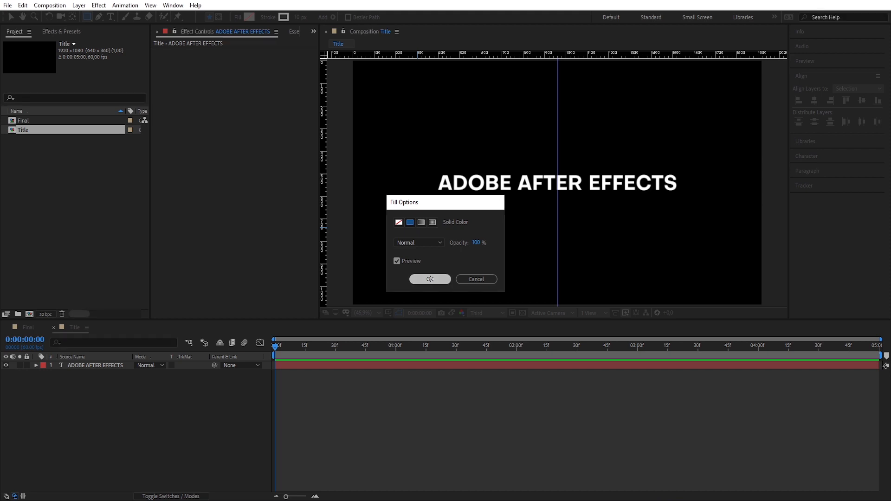
{"action": "left_click", "coordinate": [429, 278]}
{"action": "left_click", "coordinate": [269, 18]}
{"action": "left_click", "coordinate": [398, 223]}
{"action": "left_click", "coordinate": [430, 279]}
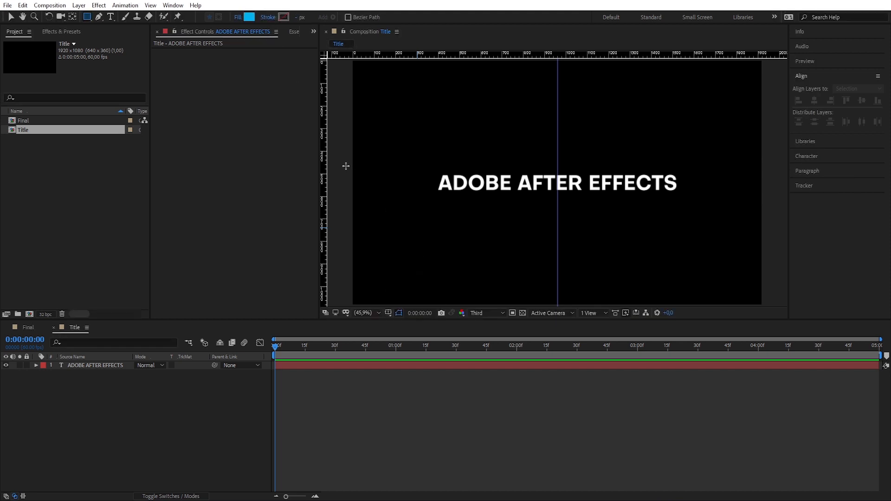
- Draw a rectangle over the first half of the title, ending at the vertical guide, and rename its layer Matte
{"action": "mouse_move", "coordinate": [343, 157]}
{"action": "left_mouse_down"}
{"action": "mouse_move", "coordinate": [353, 188]}
{"action": "mouse_move", "coordinate": [416, 205]}
{"action": "mouse_move", "coordinate": [557, 207]}
{"action": "left_mouse_up"}
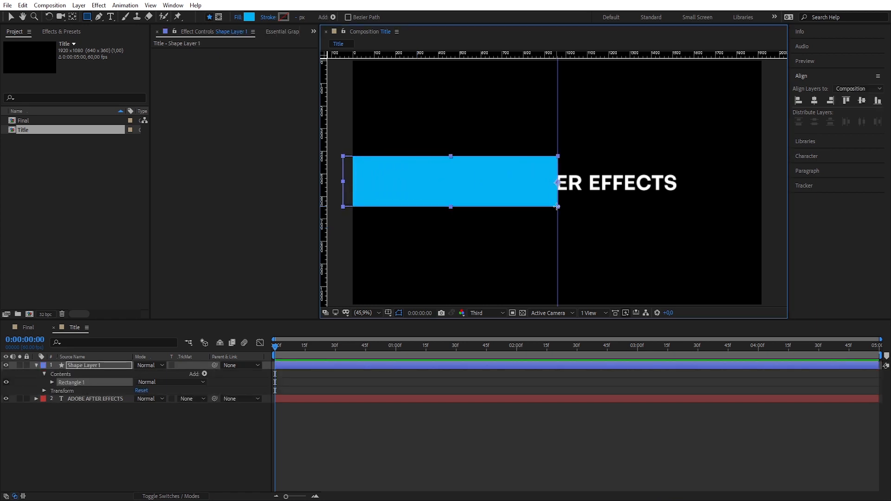
{"action": "left_click", "coordinate": [84, 365]}
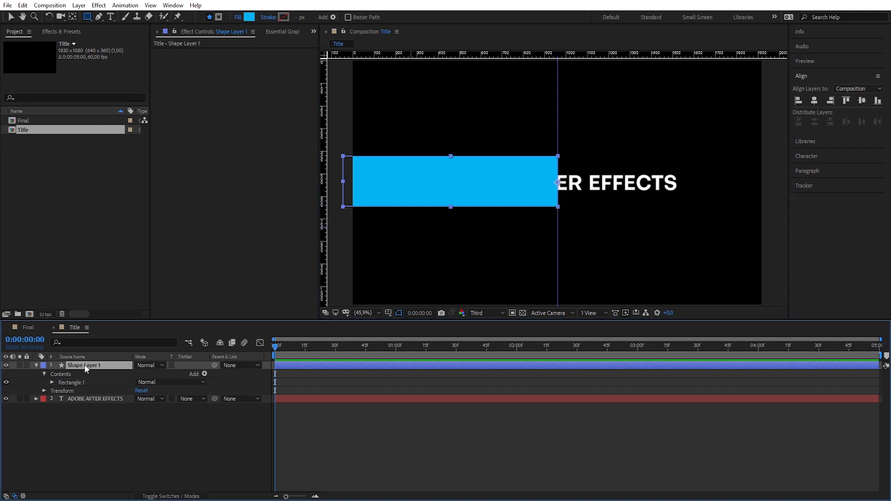
{"action": "key", "text": "Return"}
{"action": "type", "text": "Matte"}
{"action": "key", "text": "Return"}
{"action": "left_click", "coordinate": [36, 366]}
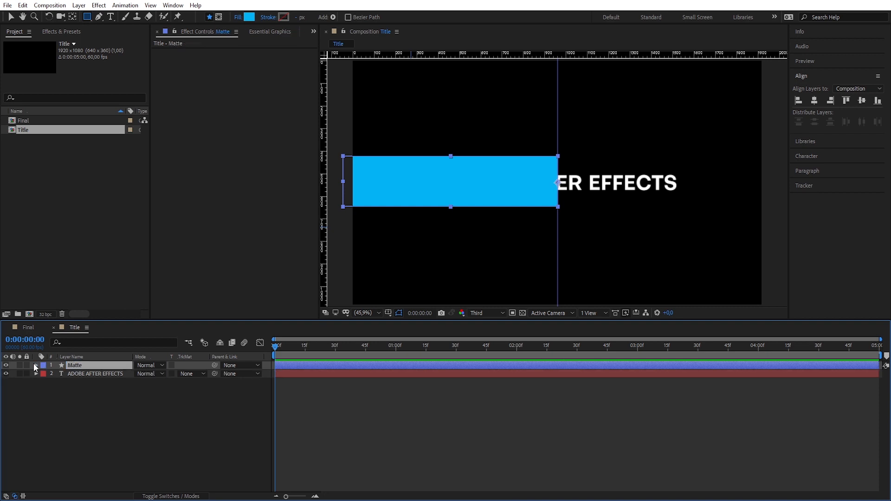
- Set the text layer's track matte to Alpha Matte "Matte"
{"action": "left_click", "coordinate": [87, 375]}
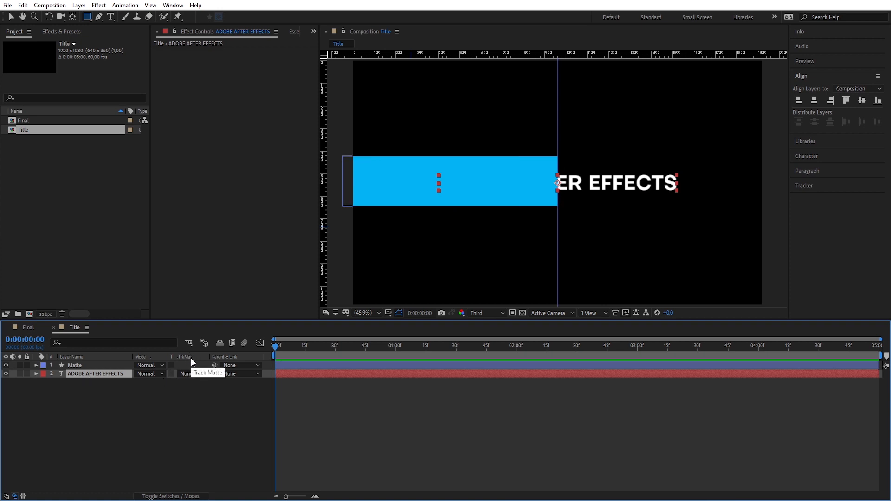
{"action": "left_click", "coordinate": [172, 496]}
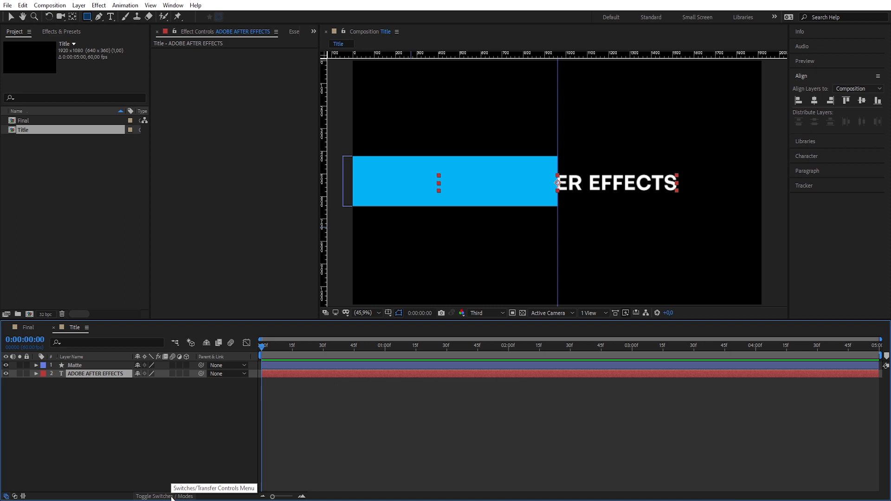
{"action": "left_click", "coordinate": [172, 496]}
{"action": "left_click", "coordinate": [202, 373]}
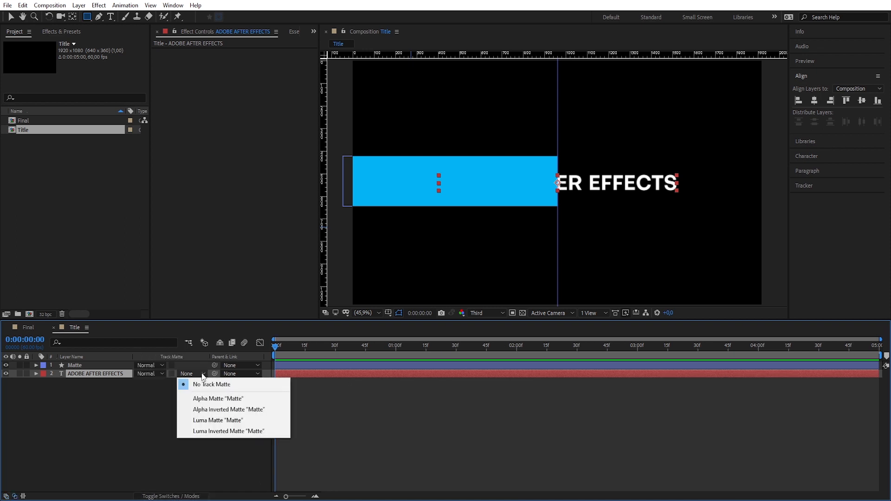
{"action": "left_click", "coordinate": [212, 398]}
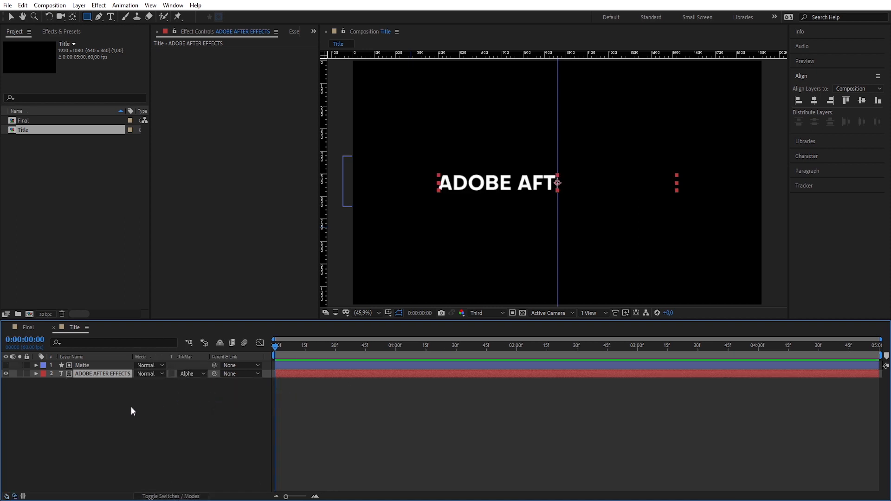
- Duplicate the Matte and text layers together
{"action": "left_click_drag", "start_coordinate": [116, 410], "coordinate": [81, 366]}
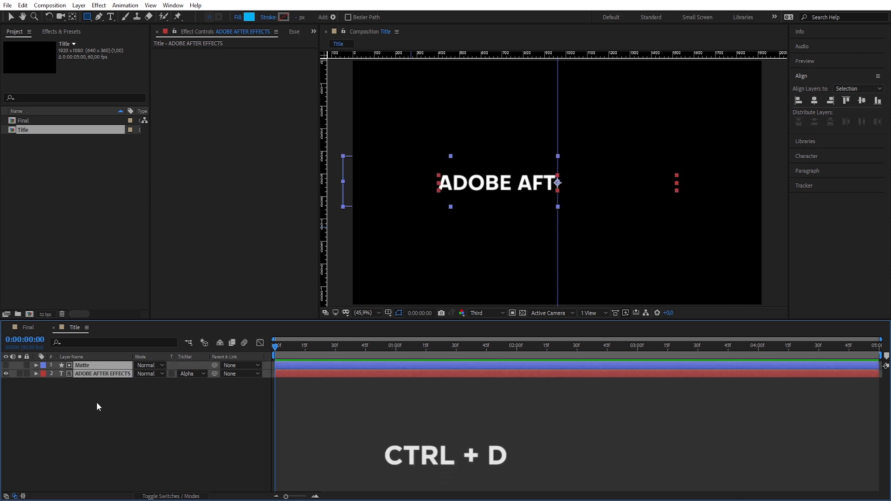
{"action": "key", "text": "ctrl+d"}
{"action": "left_click", "coordinate": [96, 403]}
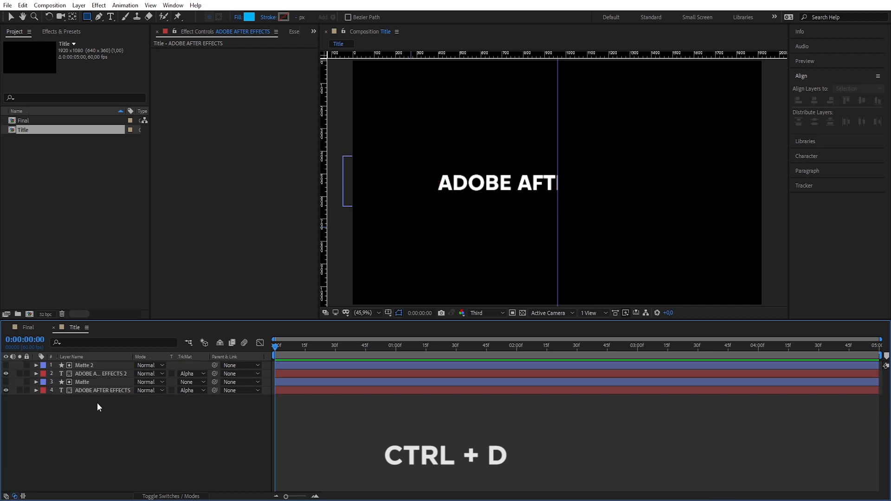
- Set the duplicated text layer's track matte to Alpha Inverted Matte "Matte 2"
{"action": "left_click", "coordinate": [101, 374]}
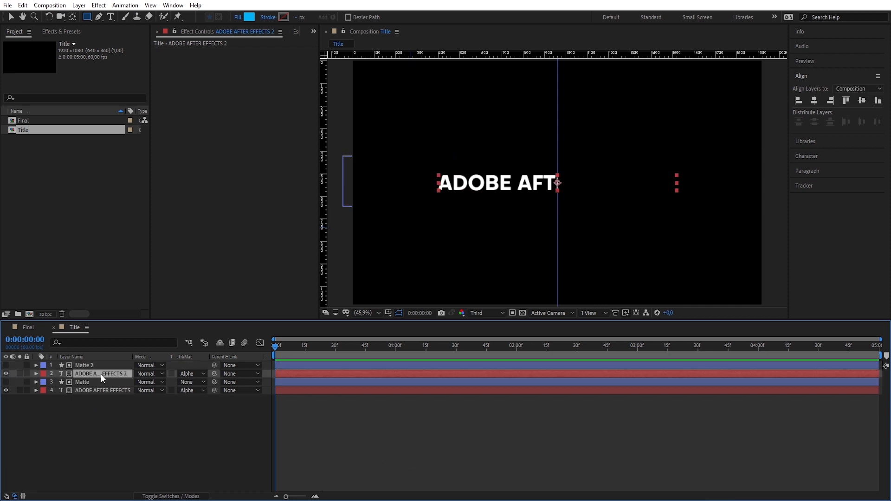
{"action": "left_click", "coordinate": [201, 374]}
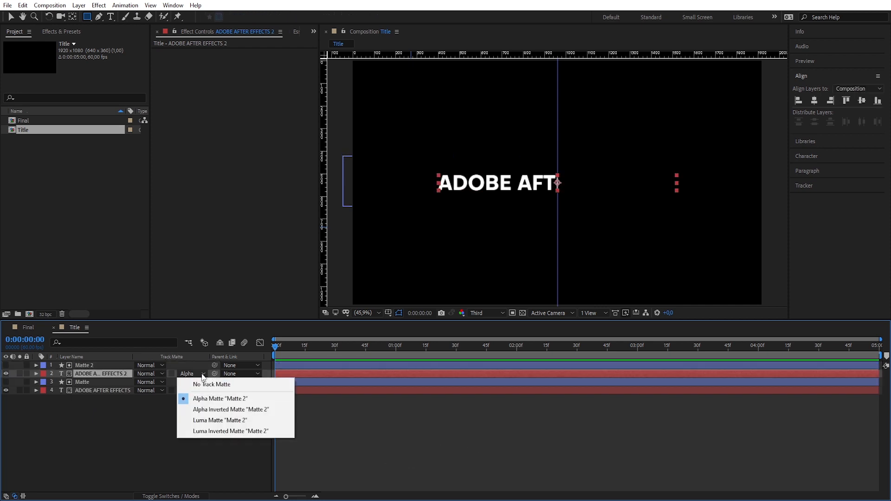
{"action": "left_click", "coordinate": [212, 411]}
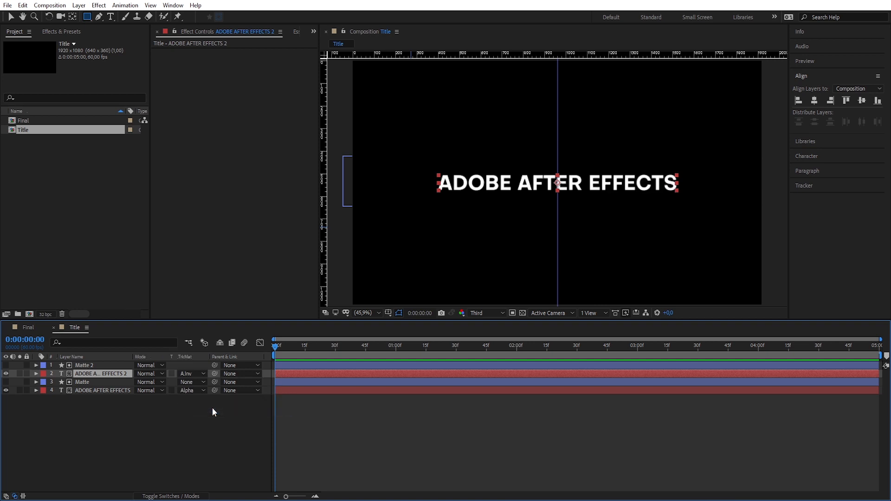
{"action": "left_click", "coordinate": [190, 407]}
- Add Position keyframes to both text layers at 3 seconds
{"action": "left_click", "coordinate": [99, 374]}
{"action": "left_click", "coordinate": [102, 391], "text": "ctrl"}
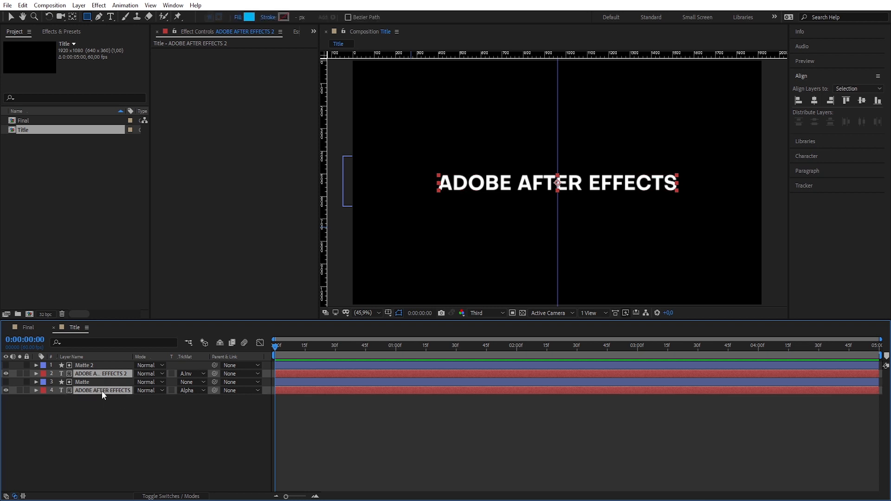
{"action": "key", "text": "p"}
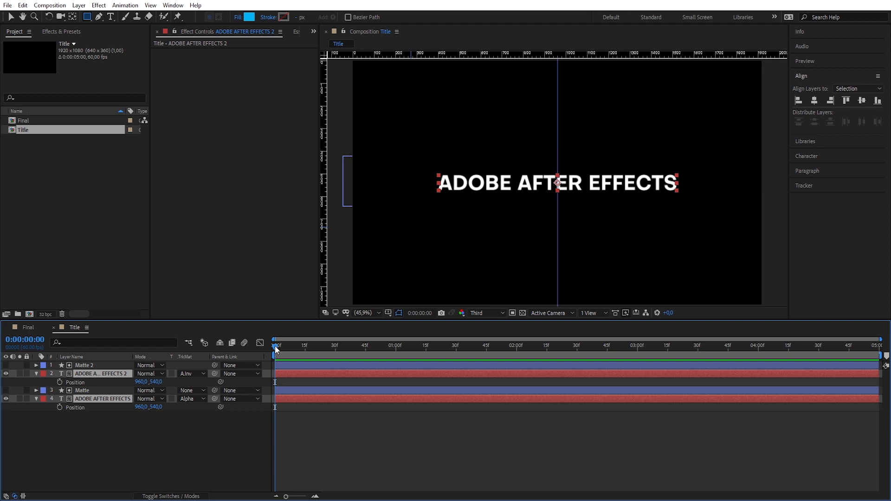
{"action": "left_click_drag", "start_coordinate": [276, 347], "coordinate": [638, 364]}
{"action": "left_click", "coordinate": [59, 382]}
{"action": "left_click", "coordinate": [59, 407]}
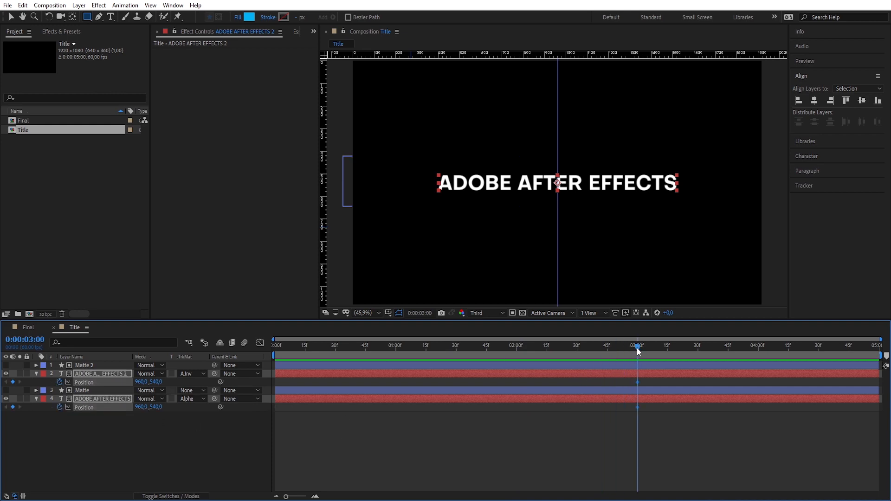
- At 1 second, offset the original text layer's X position to about 1891 and the duplicate's to about 26
{"action": "left_click_drag", "start_coordinate": [638, 351], "coordinate": [395, 364]}
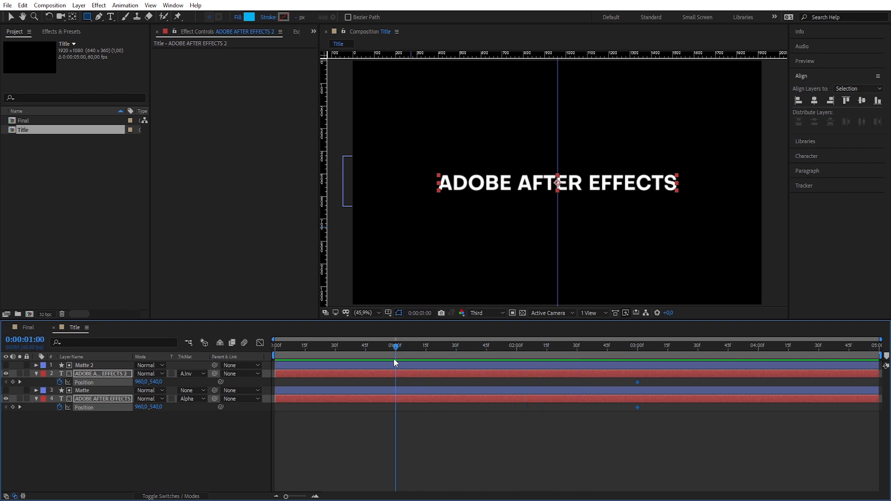
{"action": "left_click", "coordinate": [96, 433]}
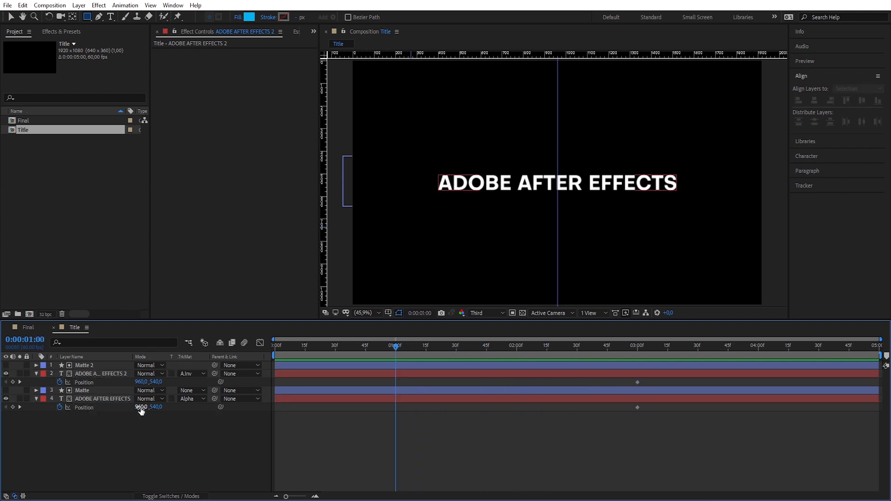
{"action": "left_click_drag", "start_coordinate": [140, 409], "coordinate": [591, 428]}
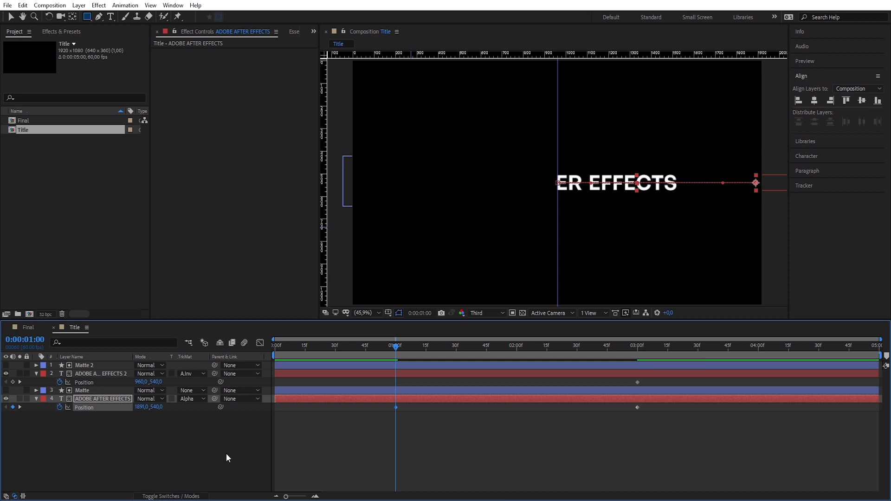
{"action": "left_click_drag", "start_coordinate": [139, 383], "coordinate": [83, 384]}
{"action": "left_click_drag", "start_coordinate": [140, 383], "coordinate": [139, 383]}
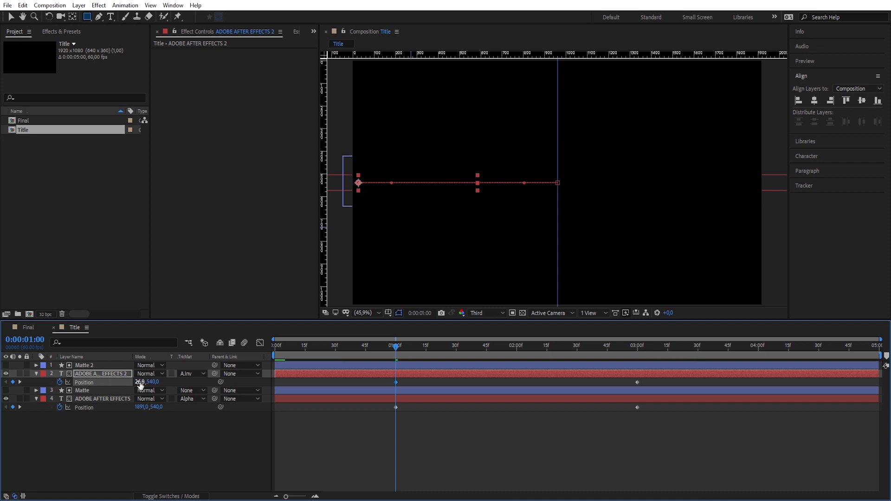
- Preview the two title halves sliding out from the centre
{"action": "left_click", "coordinate": [316, 429]}
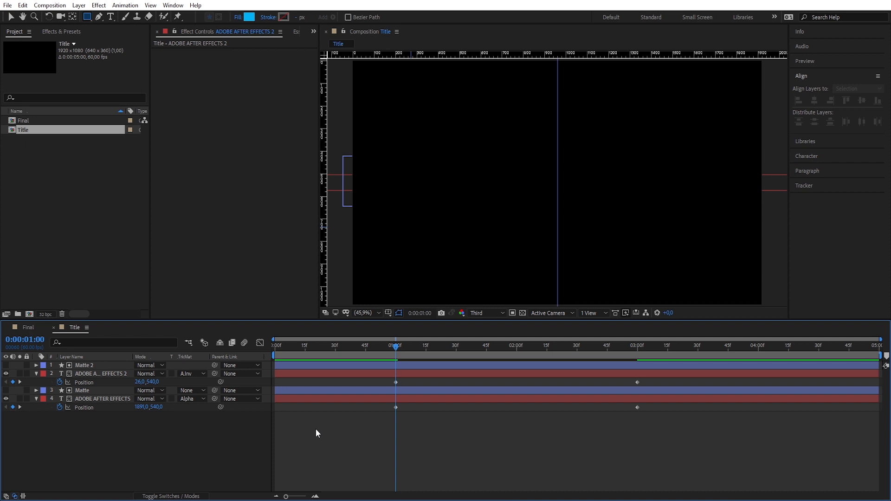
{"action": "key", "text": "space"}
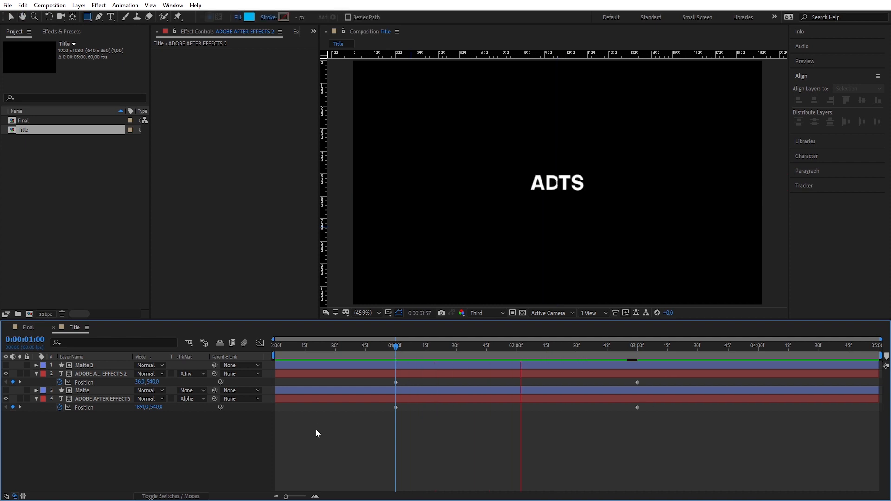
{"action": "key", "text": "space"}
- At 3 seconds, draw a rounded rectangle about 1259 by 183 px around the whole title on a new shape layer
{"action": "left_click_drag", "start_coordinate": [797, 348], "coordinate": [639, 357]}
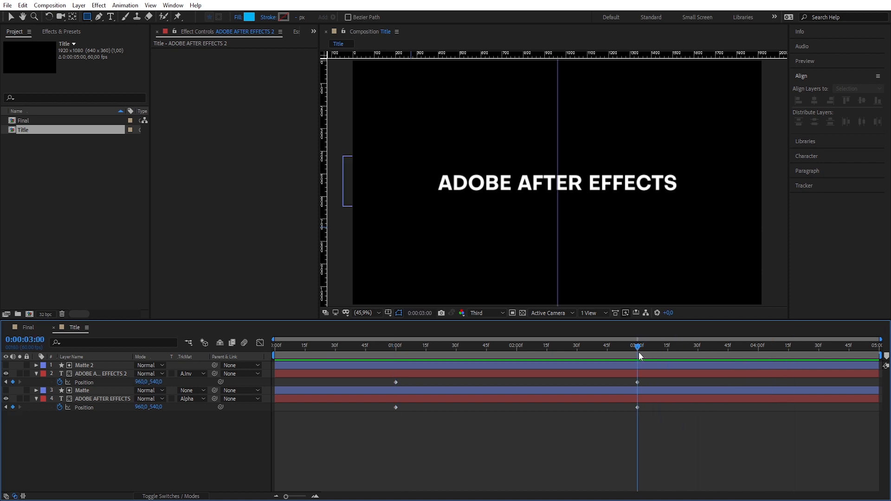
{"action": "left_click", "coordinate": [36, 399]}
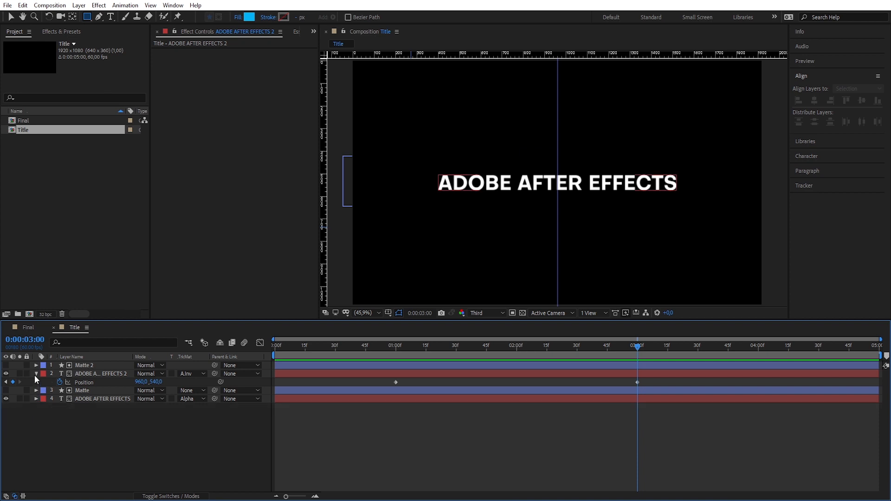
{"action": "left_click", "coordinate": [36, 374]}
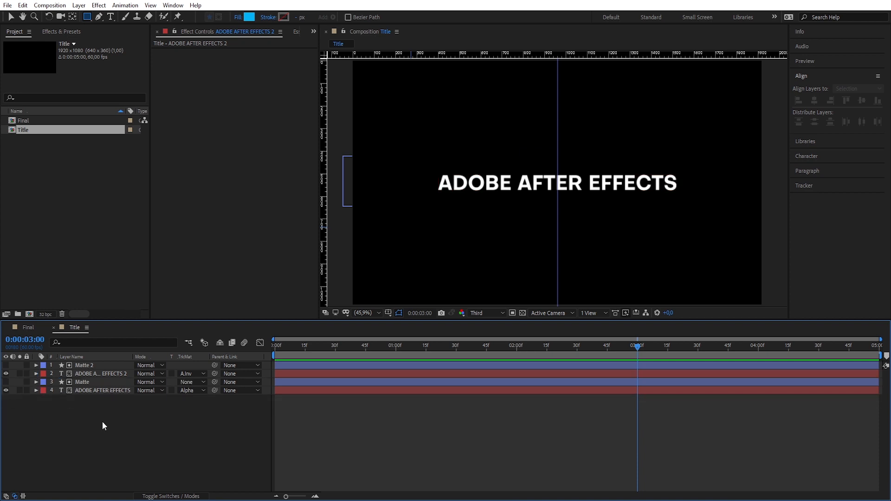
{"action": "left_click", "coordinate": [87, 18]}
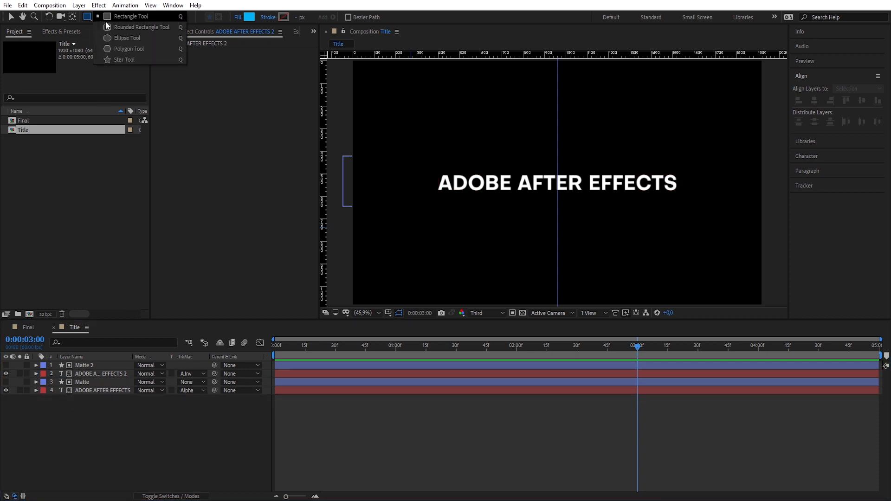
{"action": "left_click", "coordinate": [131, 26]}
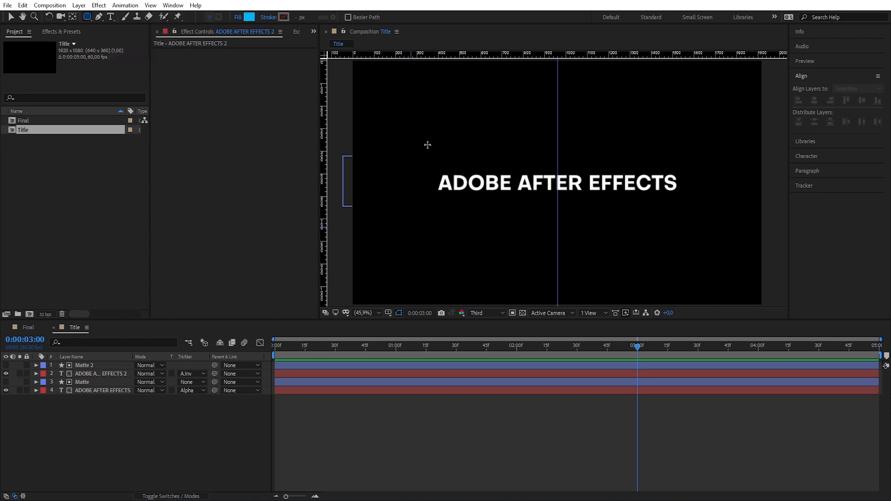
{"action": "left_click_drag", "start_coordinate": [424, 162], "coordinate": [691, 203]}
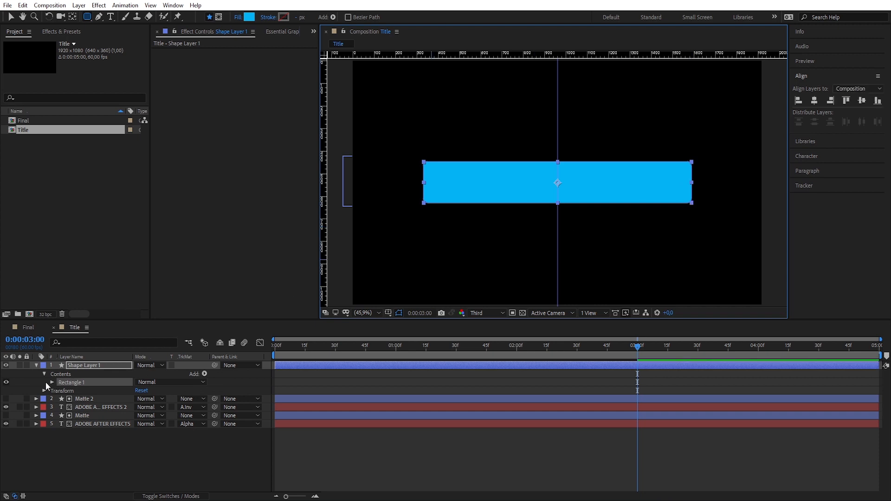
- Set the rounded rectangle's path size to 1400 by 160 and its roundness to 100
{"action": "left_click", "coordinate": [76, 366]}
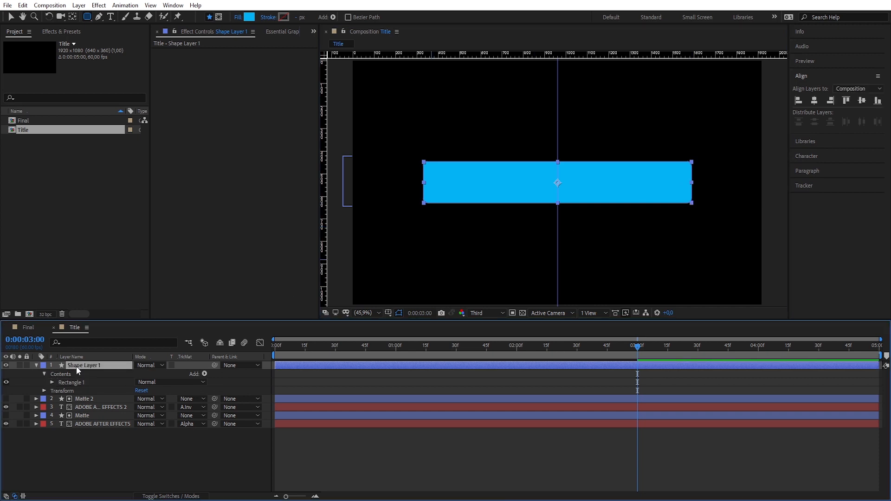
{"action": "left_click", "coordinate": [51, 383]}
{"action": "left_click", "coordinate": [60, 391]}
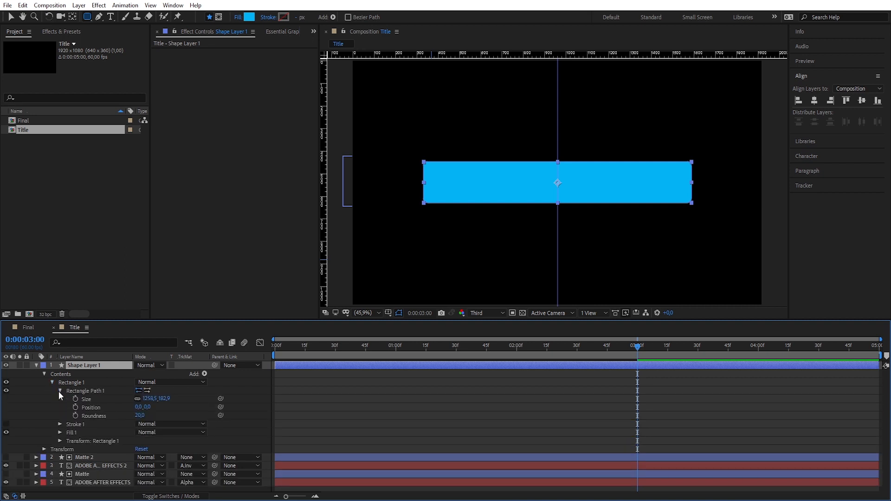
{"action": "left_click", "coordinate": [149, 398]}
{"action": "type", "text": "1400"}
{"action": "key", "text": "Return"}
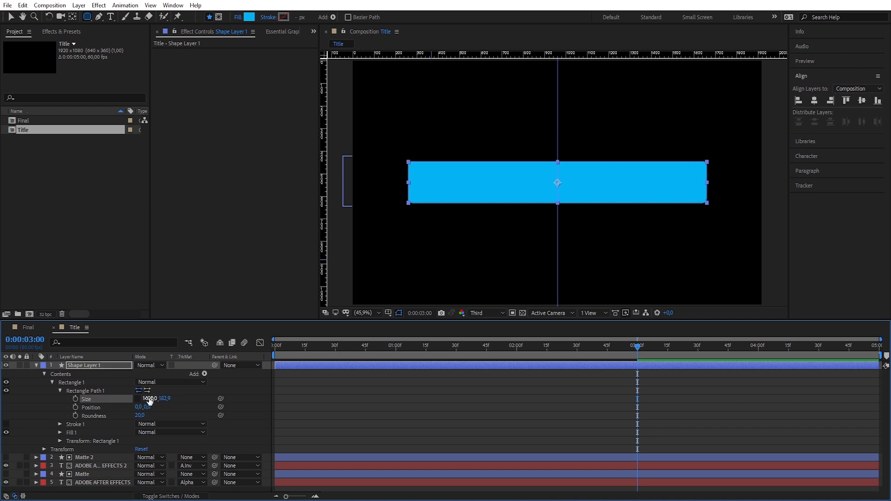
{"action": "left_click", "coordinate": [165, 398]}
{"action": "type", "text": "160"}
{"action": "key", "text": "Return"}
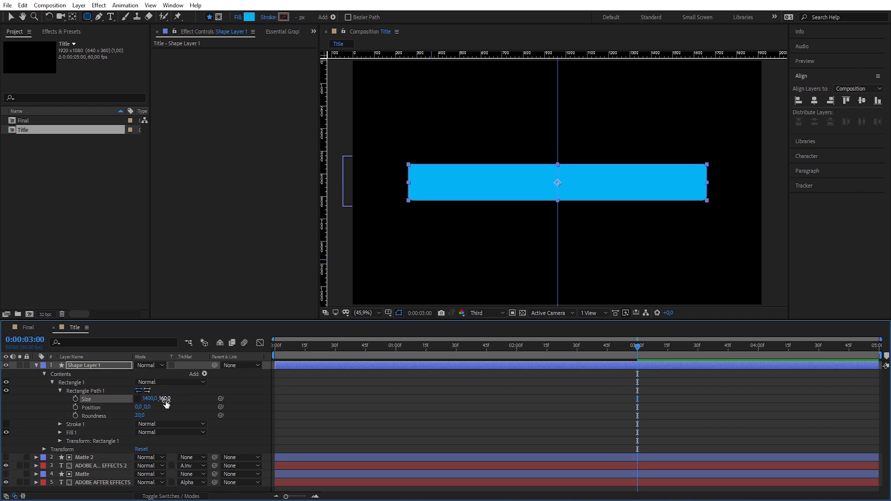
{"action": "left_click", "coordinate": [140, 415]}
{"action": "type", "text": "100"}
{"action": "key", "text": "Return"}
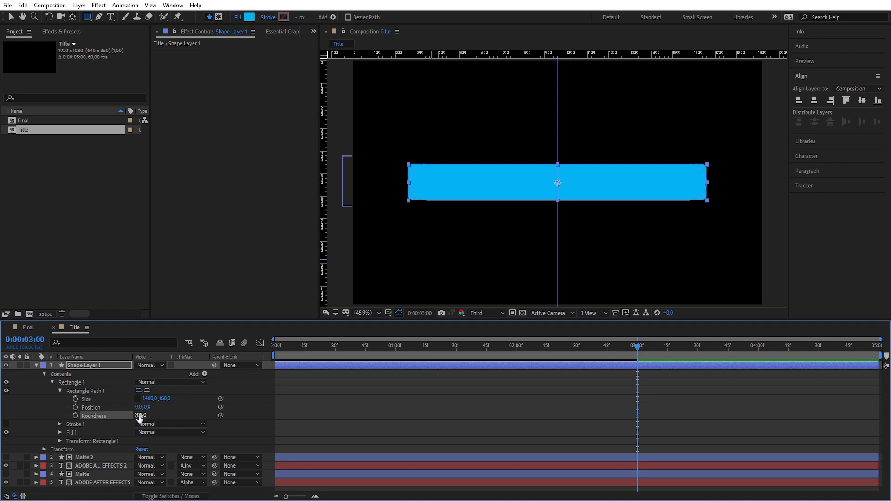
- Set the rounded rectangle's fill to None and its stroke to a solid color
{"action": "left_click", "coordinate": [238, 18]}
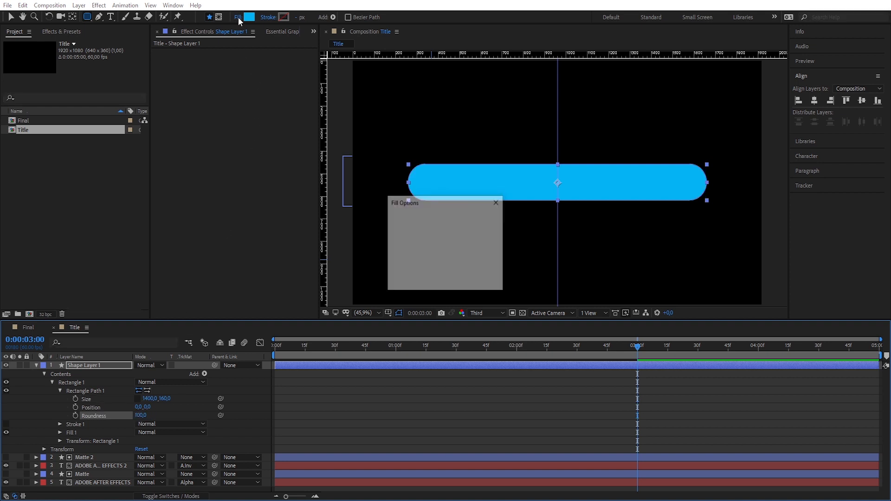
{"action": "left_click", "coordinate": [399, 223]}
{"action": "left_click", "coordinate": [432, 278]}
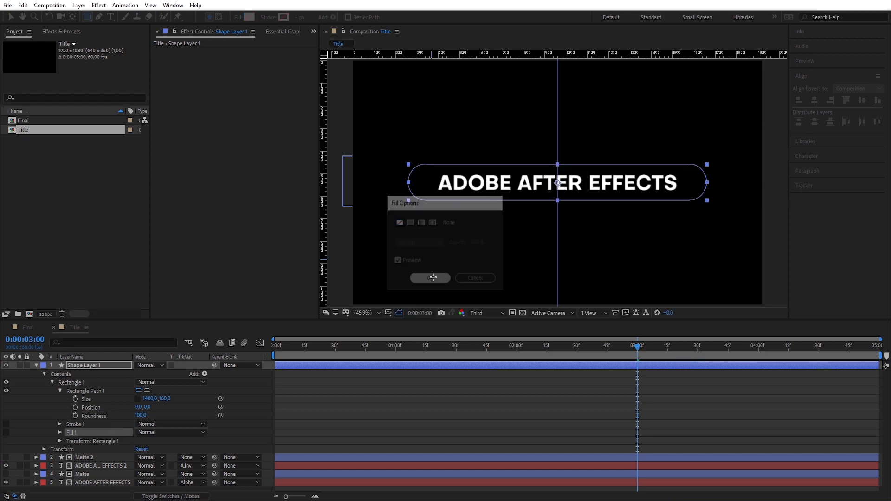
{"action": "left_click", "coordinate": [270, 20]}
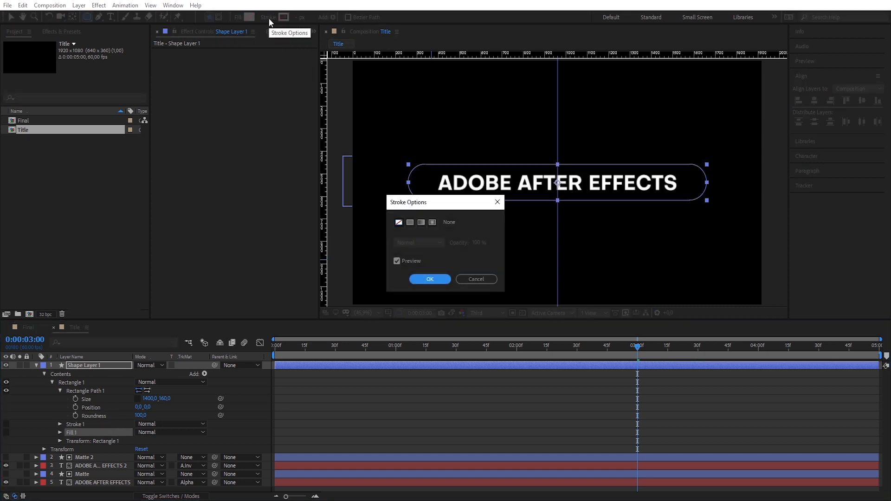
{"action": "left_click", "coordinate": [409, 222]}
{"action": "left_click", "coordinate": [431, 277]}
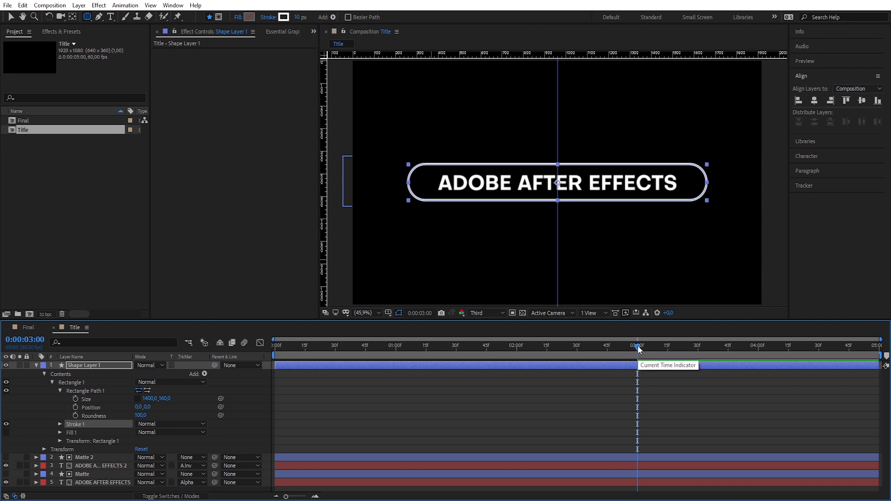
- Keyframe the rounded rectangle's size at 3 seconds, and set its width to 160 at 1 second
{"action": "left_click", "coordinate": [74, 398]}
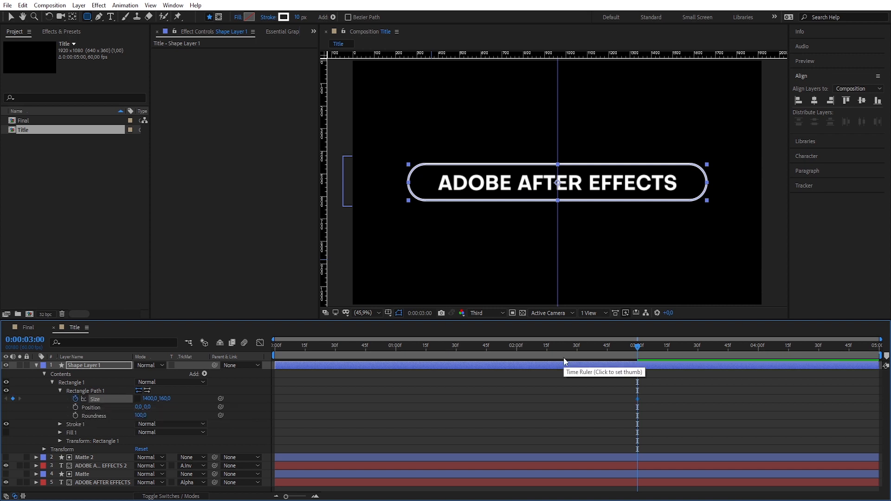
{"action": "left_click_drag", "start_coordinate": [637, 351], "coordinate": [396, 362]}
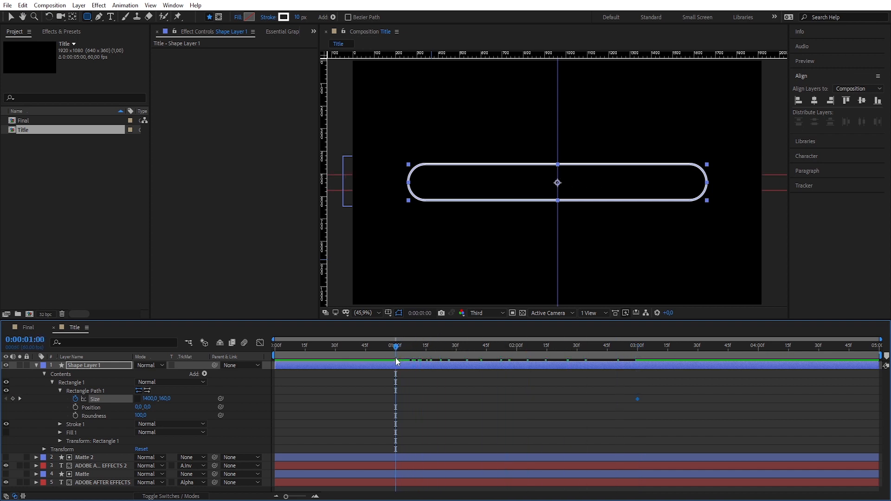
{"action": "left_click", "coordinate": [149, 399]}
{"action": "type", "text": "160"}
{"action": "key", "text": "Return"}
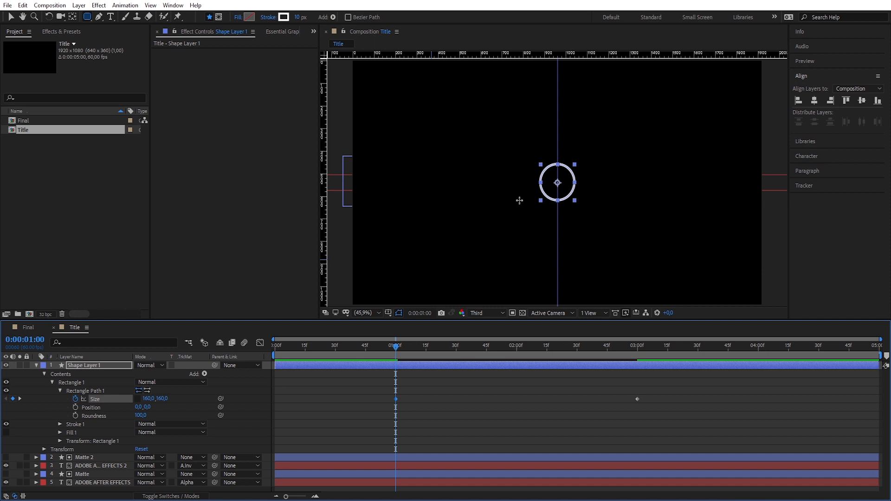
{"action": "left_click", "coordinate": [44, 374]}
{"action": "left_click", "coordinate": [37, 365]}
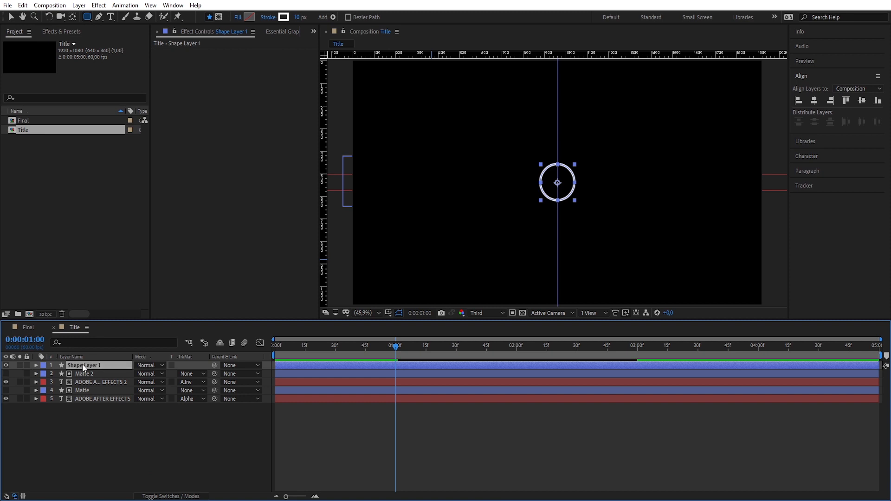
- Animate the shape layer's scale from 0% at the composition start to 100% at 30 frames
{"action": "key", "text": "s"}
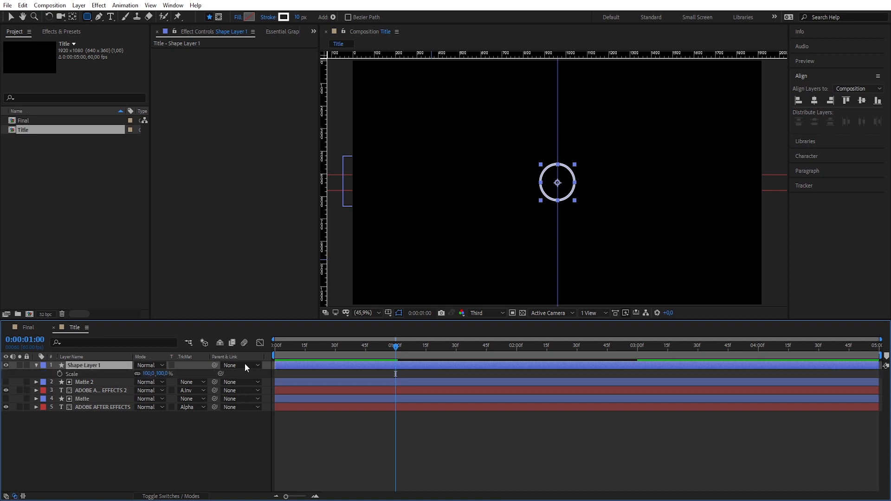
{"action": "left_click_drag", "start_coordinate": [395, 349], "coordinate": [335, 354]}
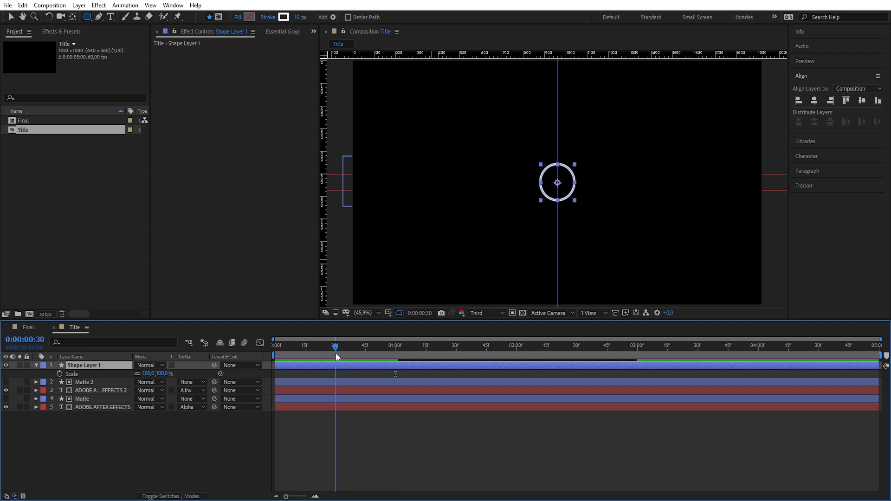
{"action": "left_click", "coordinate": [59, 373]}
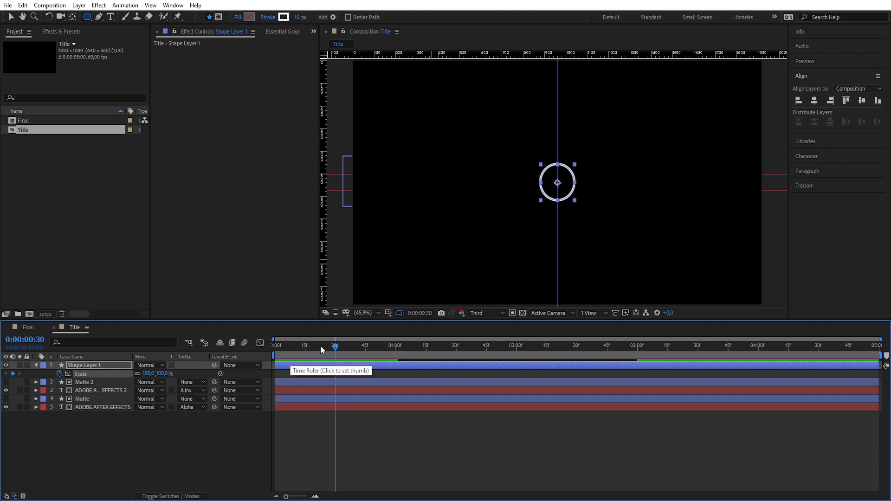
{"action": "left_click_drag", "start_coordinate": [334, 348], "coordinate": [269, 356]}
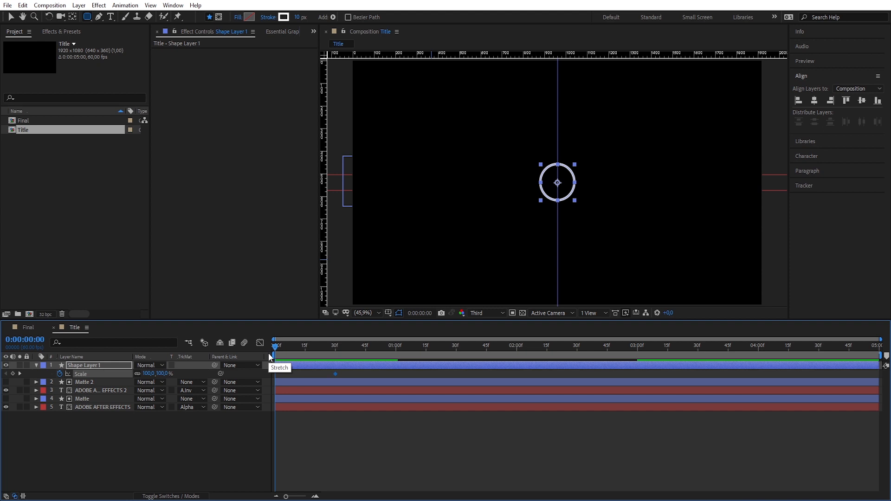
{"action": "left_click", "coordinate": [148, 374]}
{"action": "type", "text": "1"}
{"action": "key", "text": "Return"}
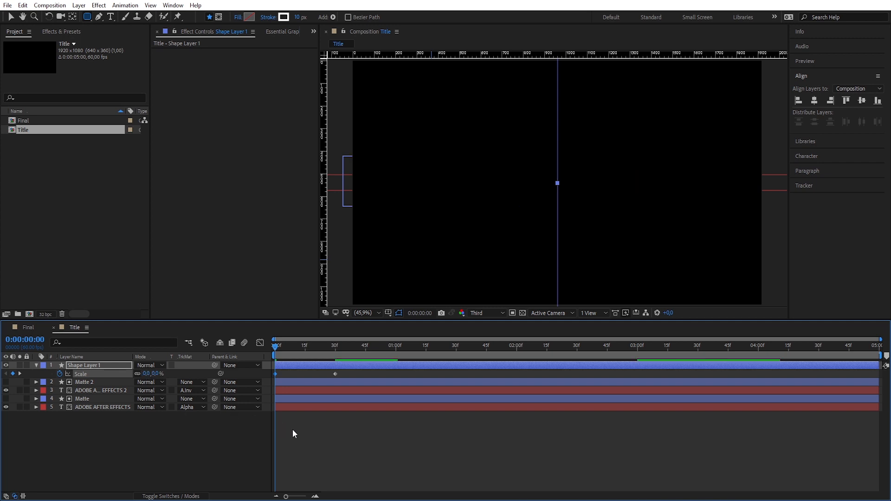
- Preview the outline growing and expanding together with the title reveal
{"action": "left_click", "coordinate": [292, 432]}
{"action": "key", "text": "space"}
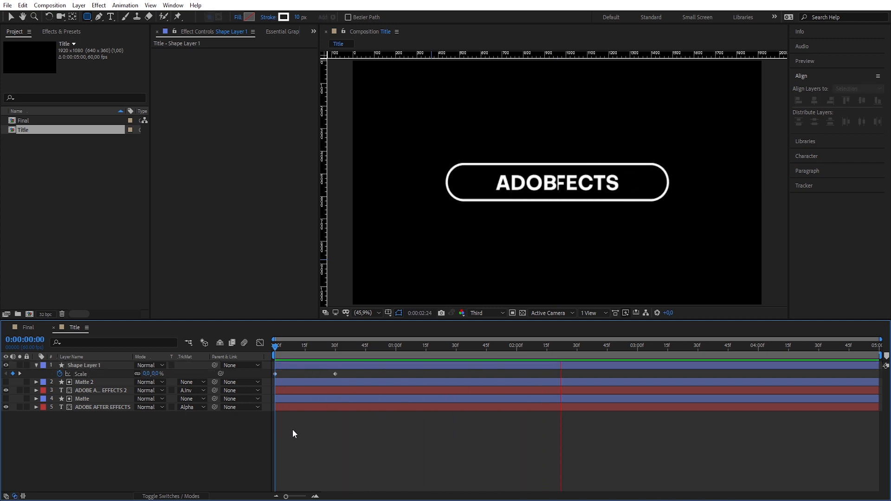
{"action": "key", "text": "space"}
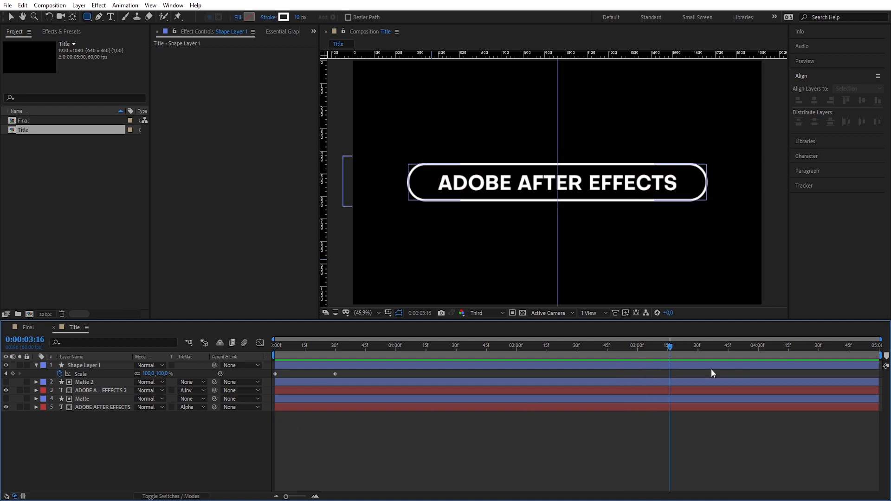
- Apply the Gradient Ramp effect to the rounded outline's shape layer at 3 seconds
{"action": "left_click_drag", "start_coordinate": [670, 348], "coordinate": [638, 352]}
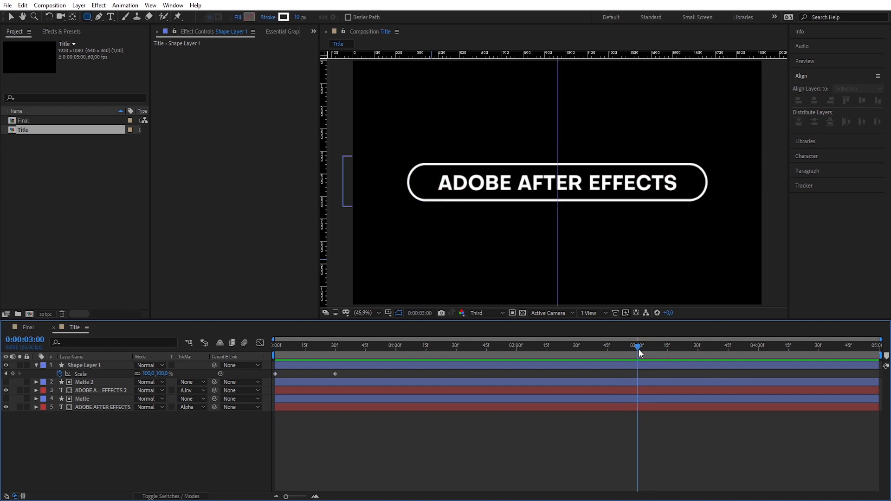
{"action": "left_click", "coordinate": [36, 365]}
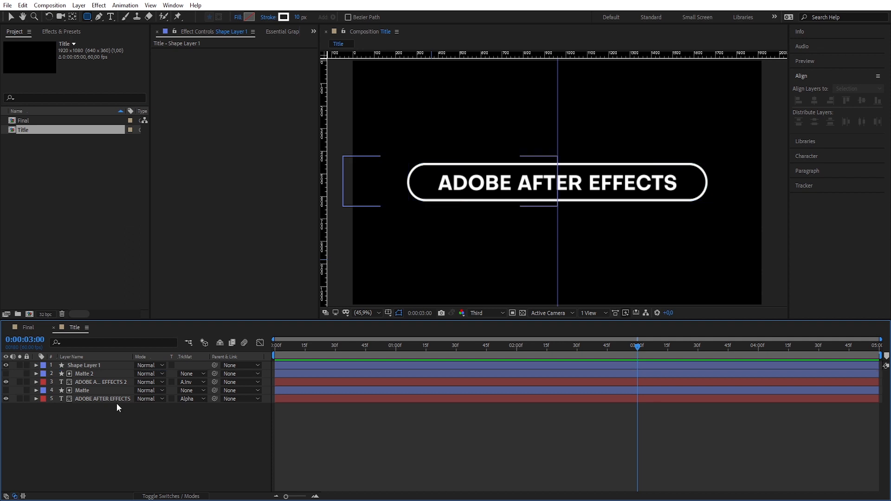
{"action": "left_click", "coordinate": [88, 365]}
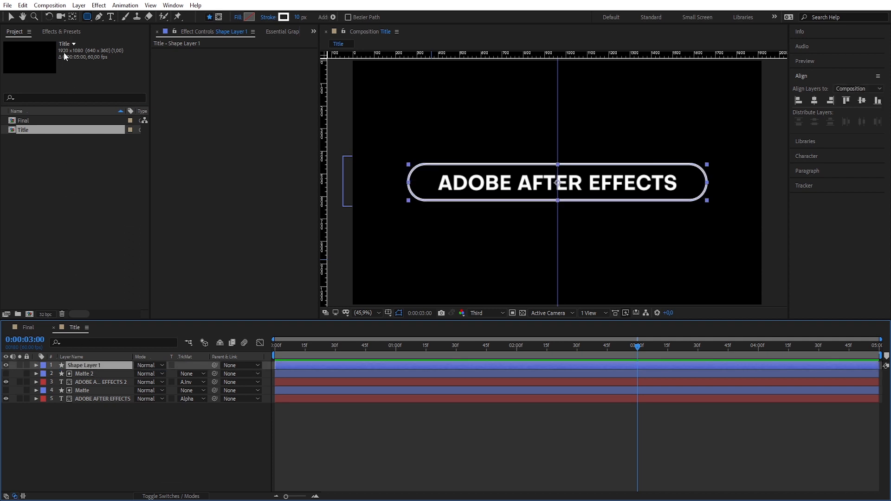
{"action": "left_click", "coordinate": [62, 31]}
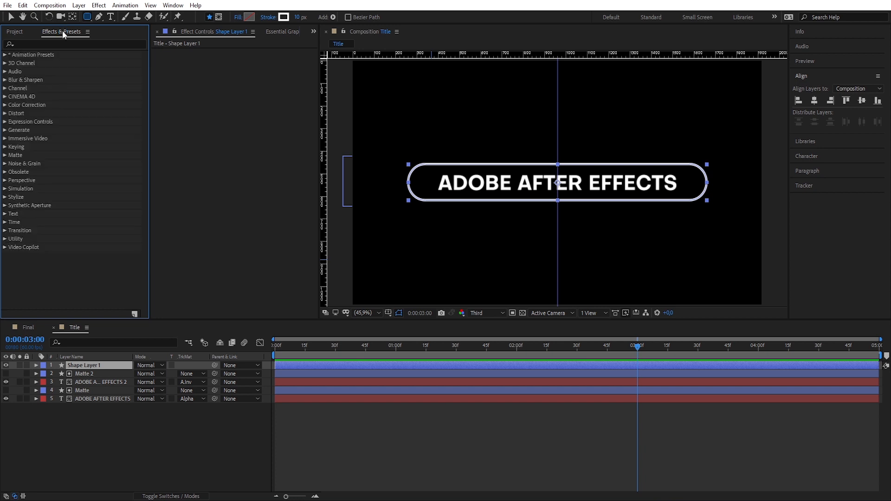
{"action": "left_click", "coordinate": [70, 44]}
{"action": "type", "text": "ramp"}
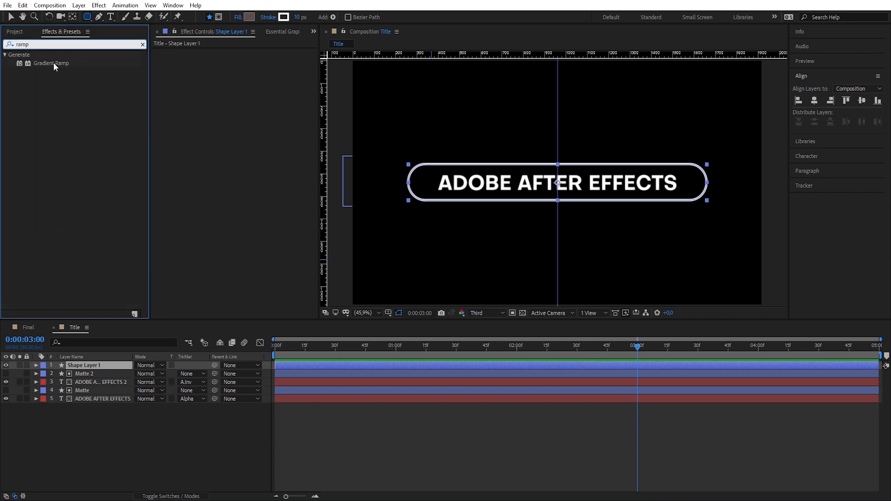
{"action": "left_click_drag", "start_coordinate": [53, 63], "coordinate": [211, 83]}
{"action": "key", "text": "v"}
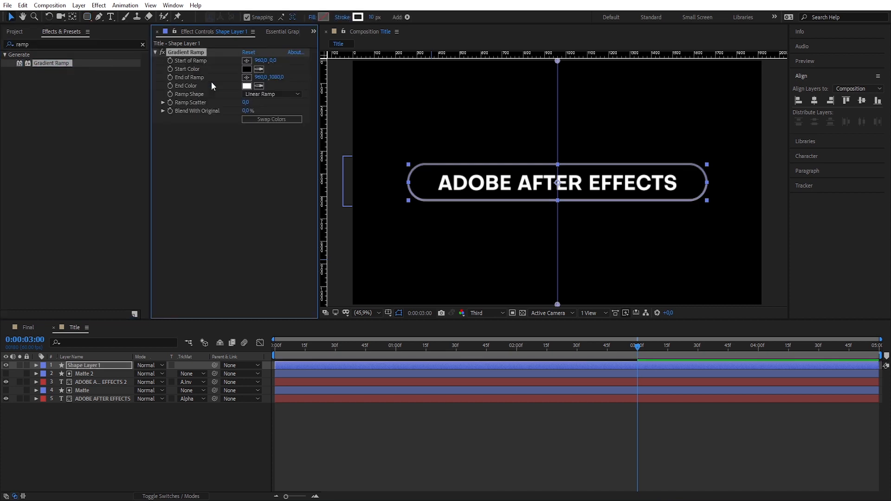
- Set the Gradient Ramp's start color to red FD0606 and its end color to purple BC09FF
{"action": "left_click", "coordinate": [246, 69]}
{"action": "left_click_drag", "start_coordinate": [195, 119], "coordinate": [200, 103]}
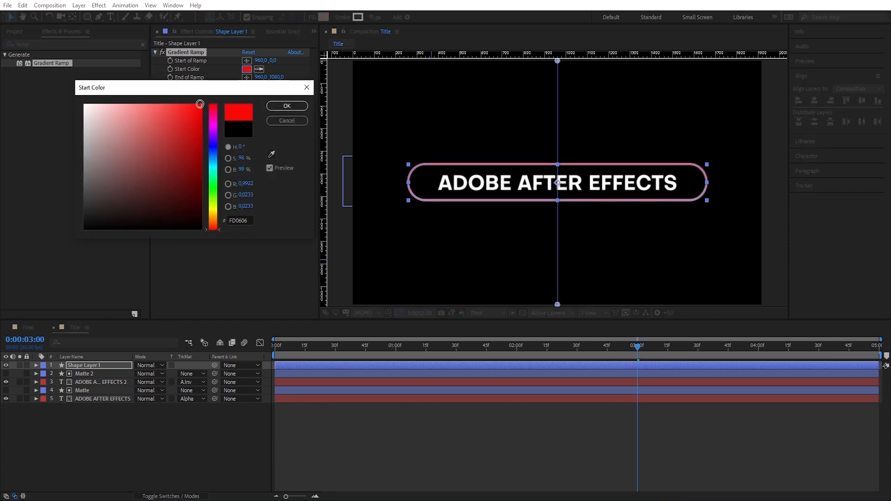
{"action": "left_click", "coordinate": [287, 106]}
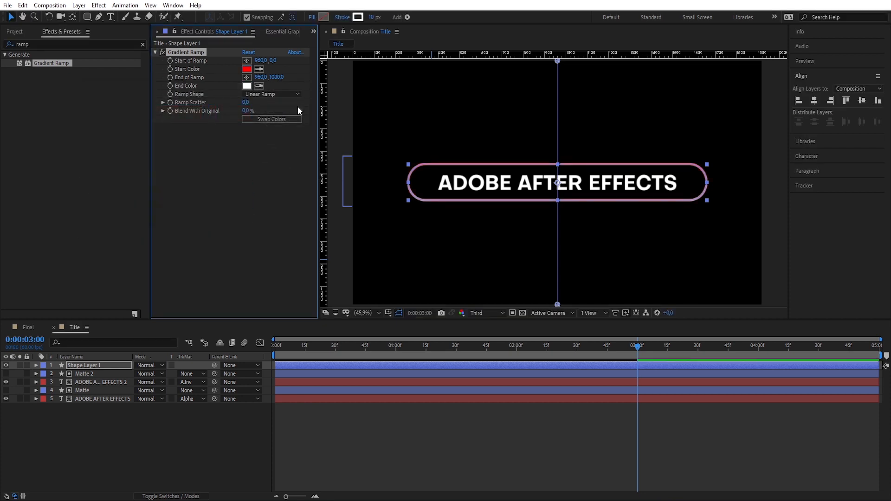
{"action": "left_click", "coordinate": [245, 87]}
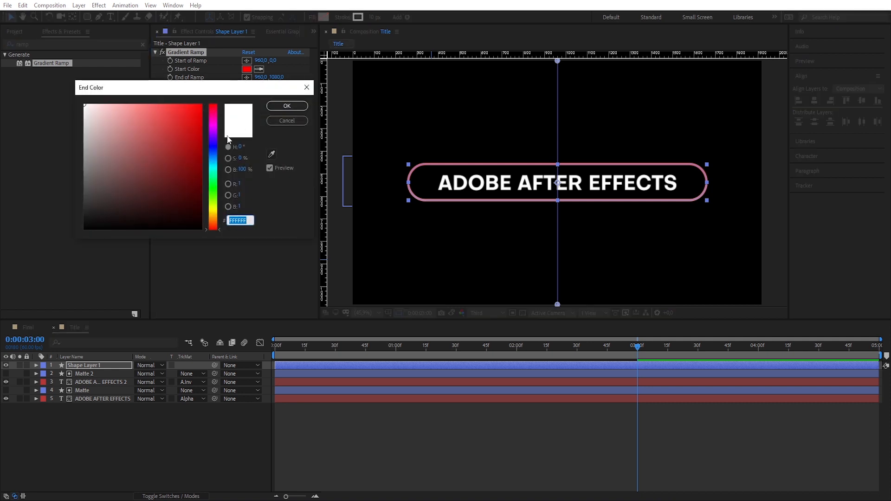
{"action": "left_click", "coordinate": [213, 130]}
{"action": "left_click", "coordinate": [203, 113]}
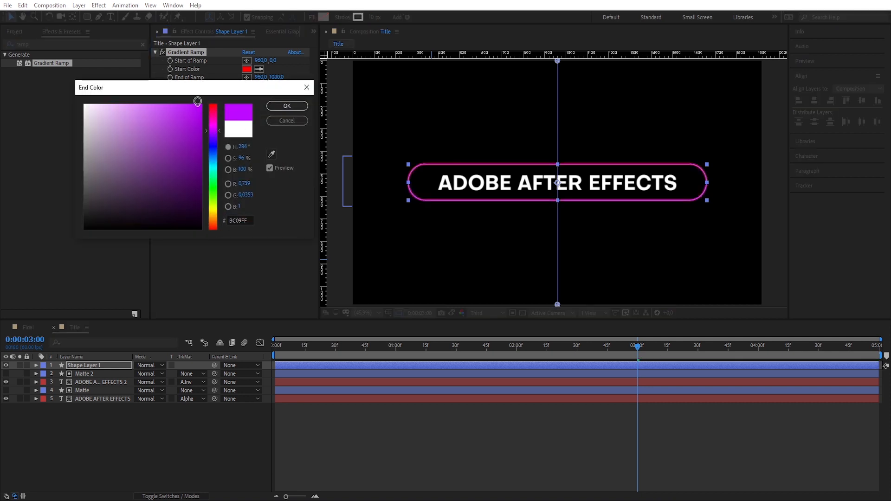
{"action": "left_click", "coordinate": [284, 108]}
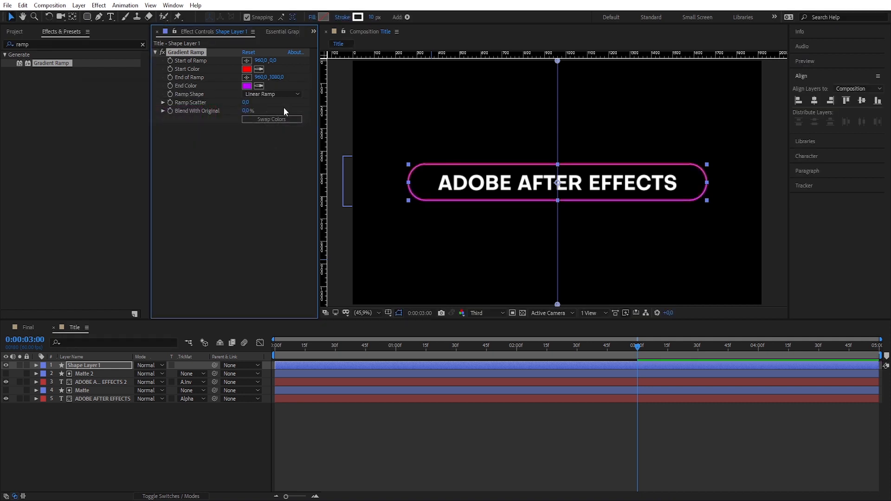
- Move the ramp's start to the frame's upper-right corner, about 1909, 0, and its end to the lower-left corner, about 0, 1071
{"action": "left_click_drag", "start_coordinate": [558, 60], "coordinate": [702, 66]}
{"action": "left_click_drag", "start_coordinate": [756, 63], "coordinate": [760, 60]}
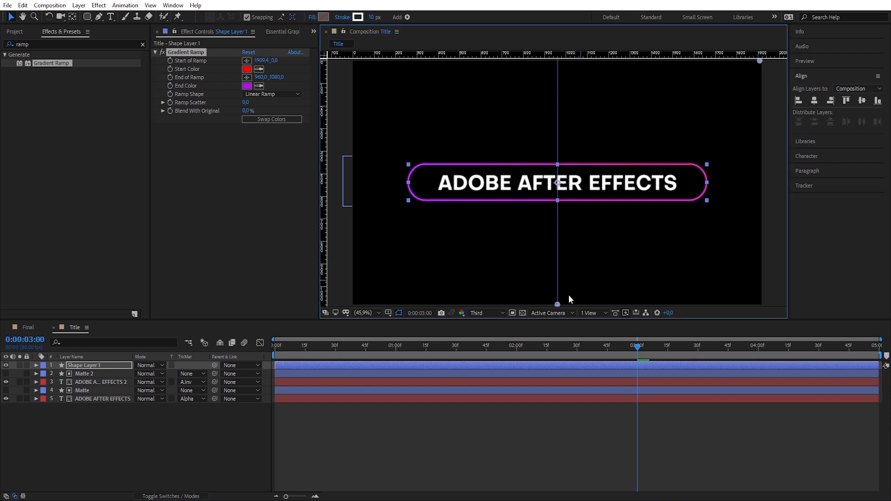
{"action": "left_click_drag", "start_coordinate": [558, 305], "coordinate": [356, 301]}
{"action": "left_click", "coordinate": [326, 416]}
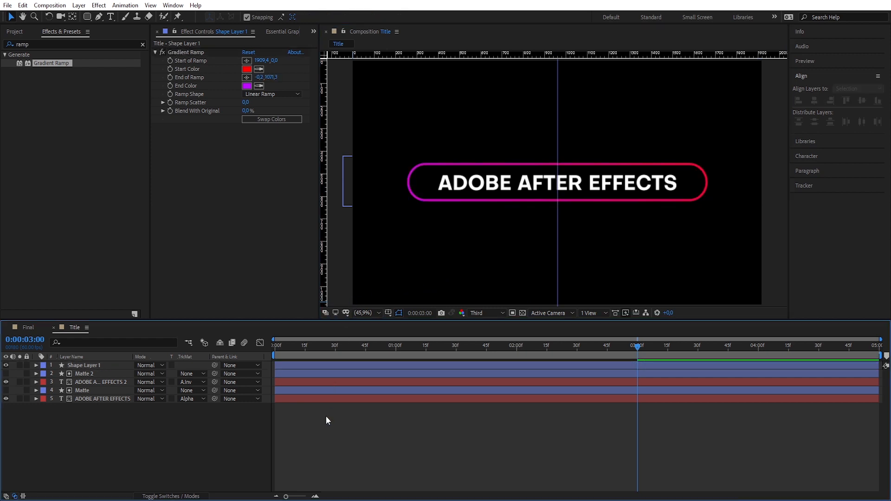
- Preview the title reveal with the gradient outline from the composition start
{"action": "left_click_drag", "start_coordinate": [638, 352], "coordinate": [276, 348]}
{"action": "key", "text": "space"}
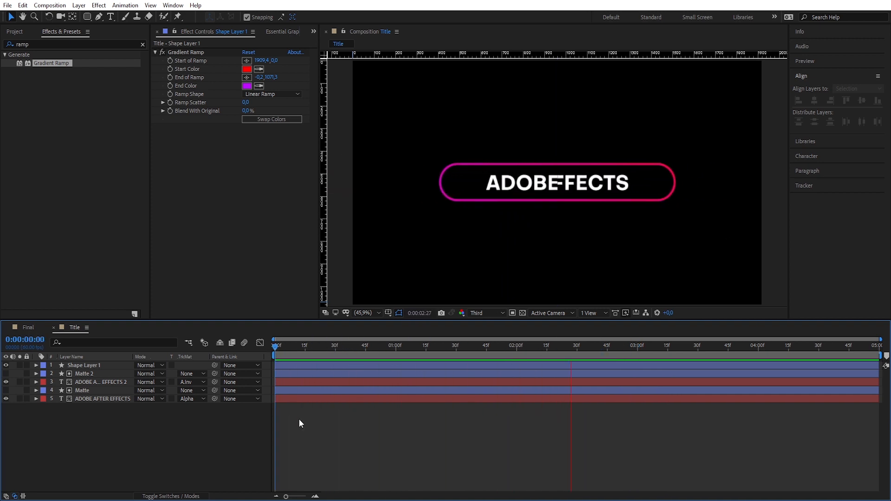
{"action": "key", "text": "space"}
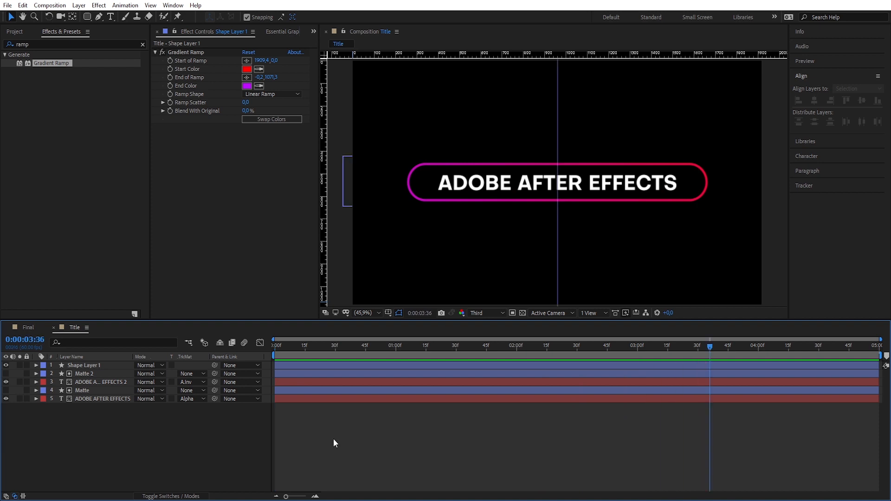
- Reveal the keyframes of all layers and apply Easy Ease to every size, scale and position keyframe
{"action": "left_click_drag", "start_coordinate": [133, 437], "coordinate": [81, 369]}
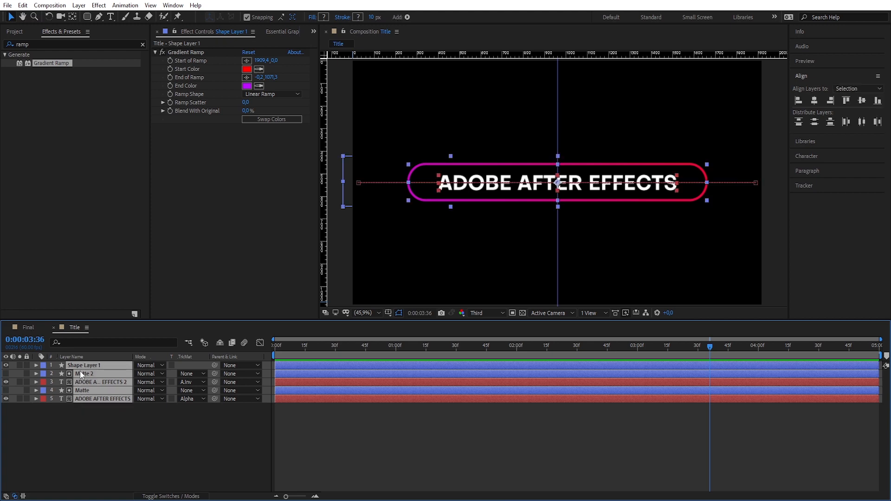
{"action": "key", "text": "u"}
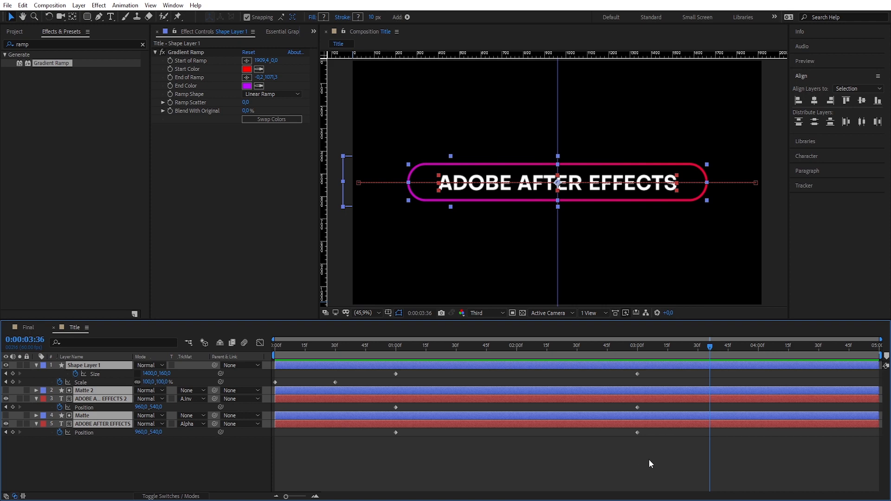
{"action": "left_click_drag", "start_coordinate": [649, 460], "coordinate": [266, 364]}
{"action": "key", "text": "F9"}
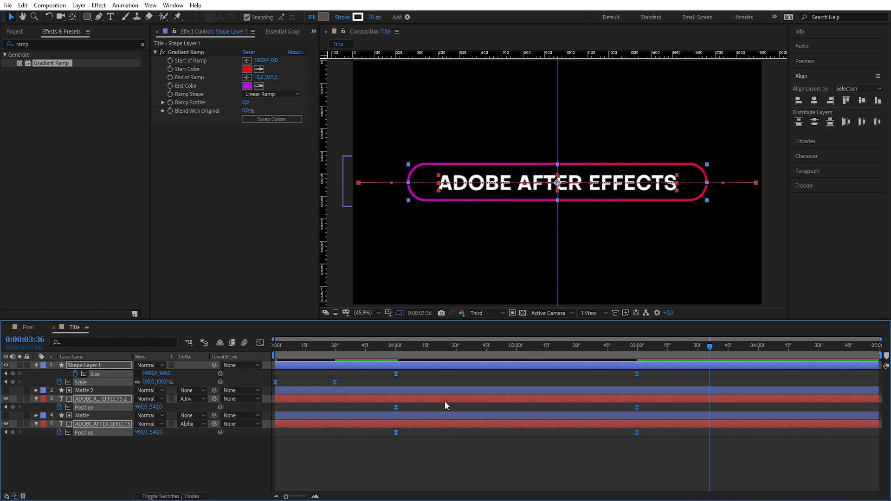
- Reshape the speed curves for size, position and scale so each motion peaks early and slows gradually into its final keyframe
{"action": "left_click", "coordinate": [260, 343]}
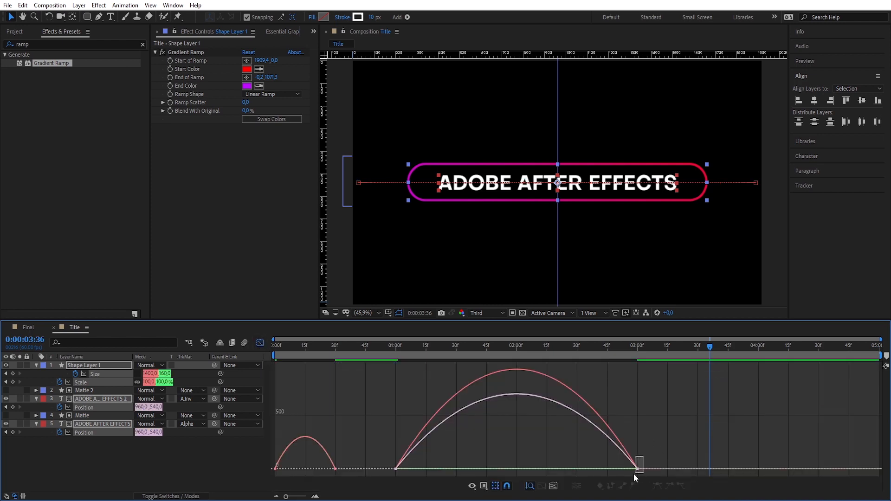
{"action": "left_click_drag", "start_coordinate": [625, 473], "coordinate": [625, 473]}
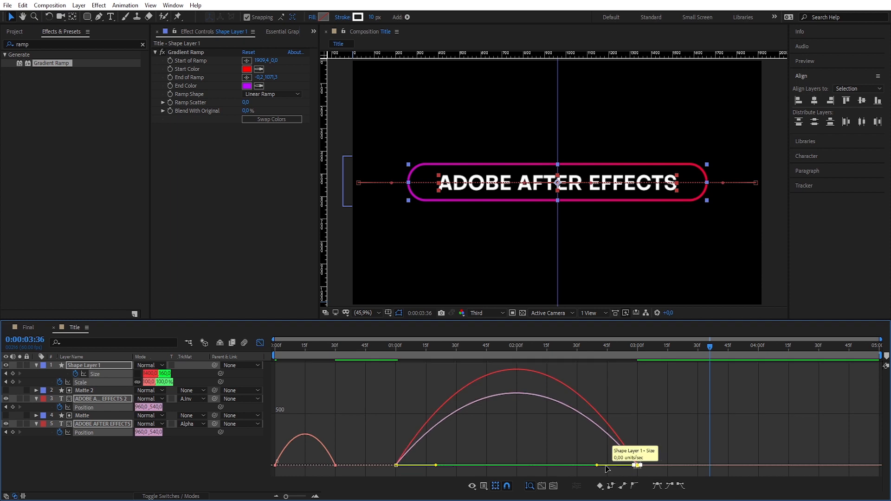
{"action": "left_click_drag", "start_coordinate": [597, 467], "coordinate": [501, 468]}
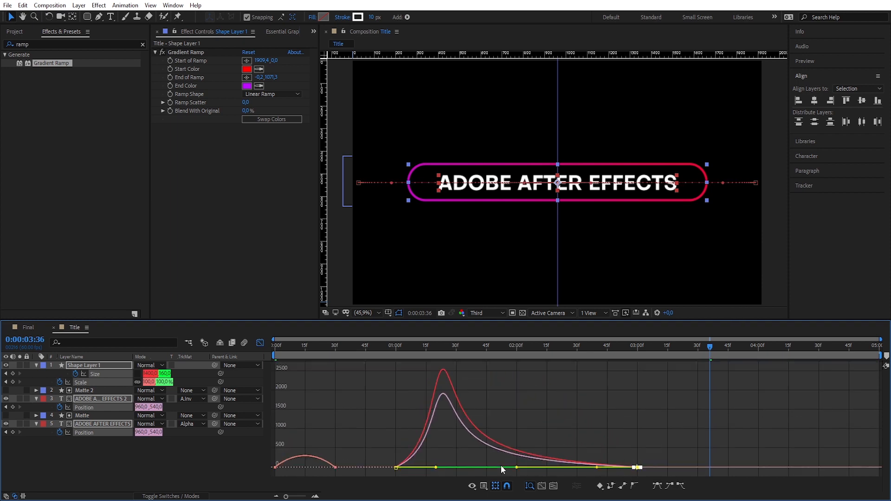
{"action": "left_click_drag", "start_coordinate": [341, 456], "coordinate": [305, 470]}
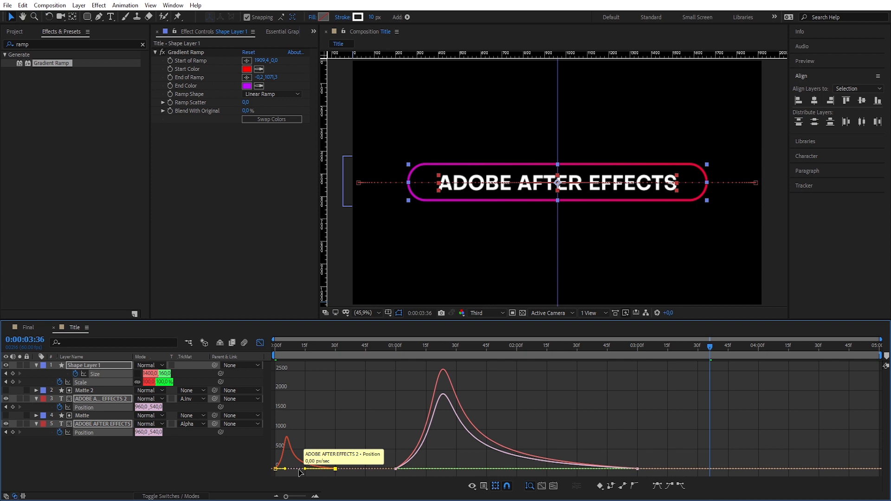
{"action": "left_click", "coordinate": [259, 345]}
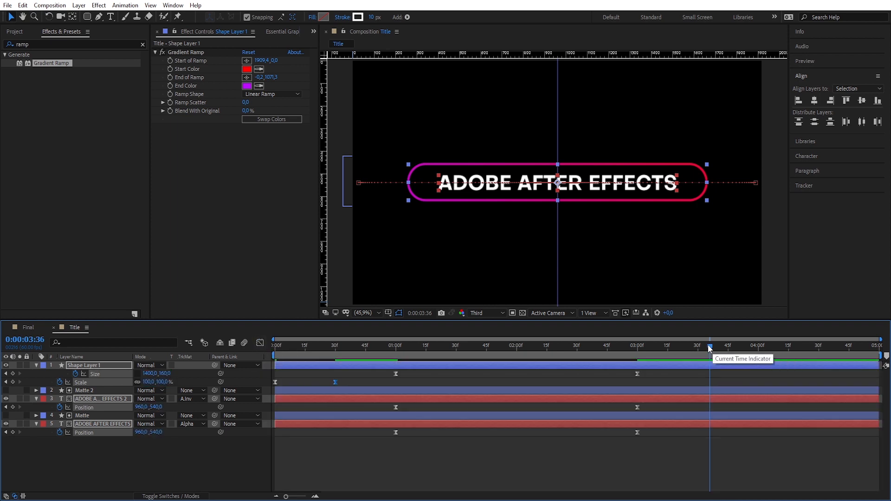
- Preview the eased outline and title animation from the composition start
{"action": "left_click_drag", "start_coordinate": [678, 355], "coordinate": [254, 351]}
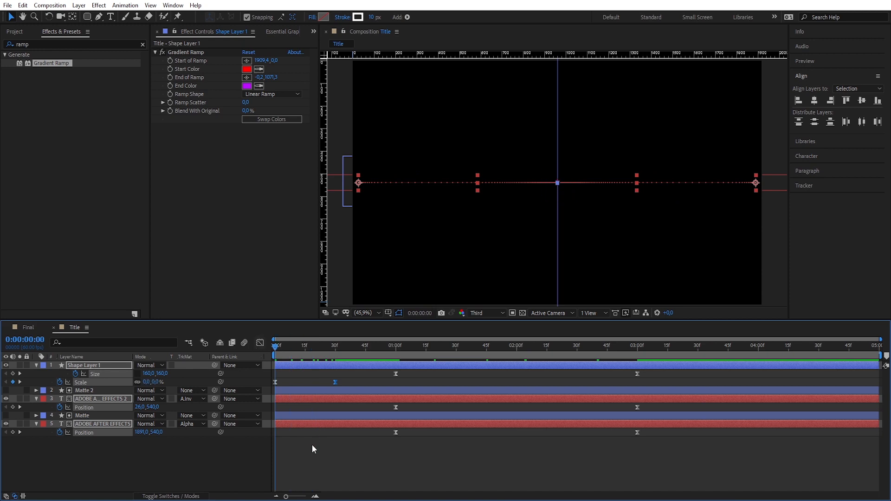
{"action": "left_click", "coordinate": [291, 446]}
{"action": "key", "text": "space"}
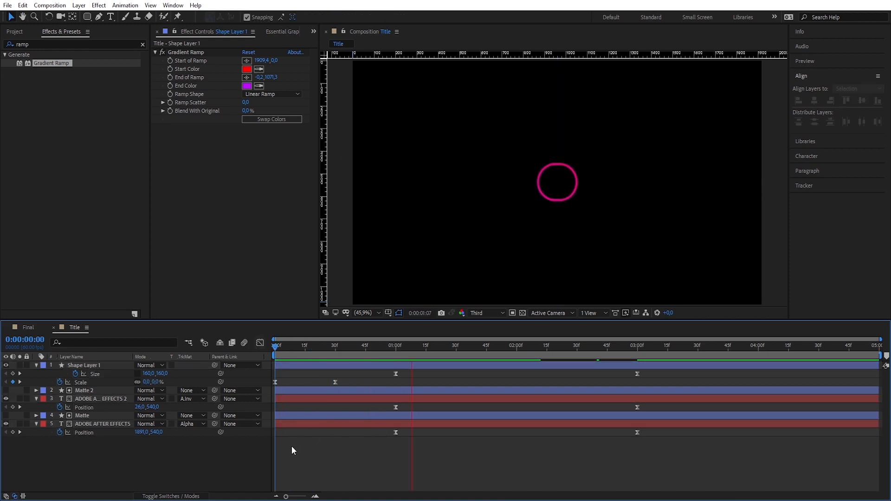
{"action": "key", "text": "space"}
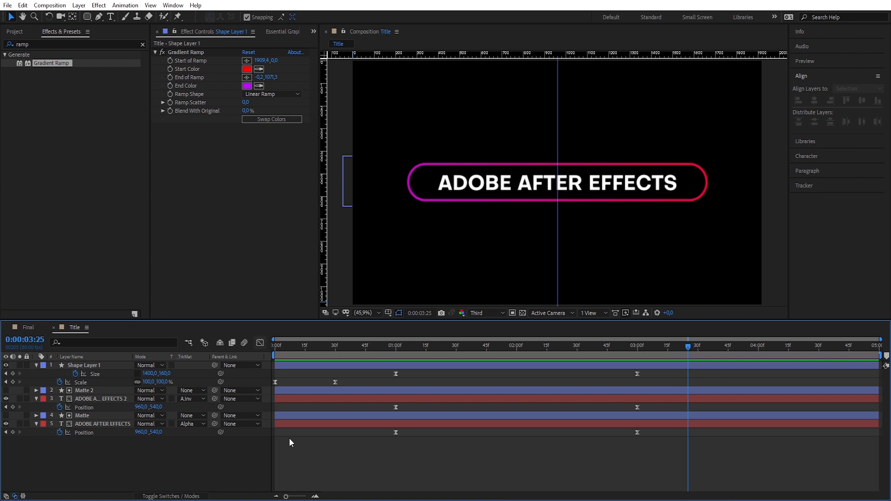
- Collapse the layer properties and pre-compose all five layers into a new composition named Teks 1, moving all attributes
{"action": "left_click", "coordinate": [36, 366]}
{"action": "left_click", "coordinate": [36, 407]}
{"action": "left_click", "coordinate": [37, 382]}
{"action": "left_click", "coordinate": [36, 381]}
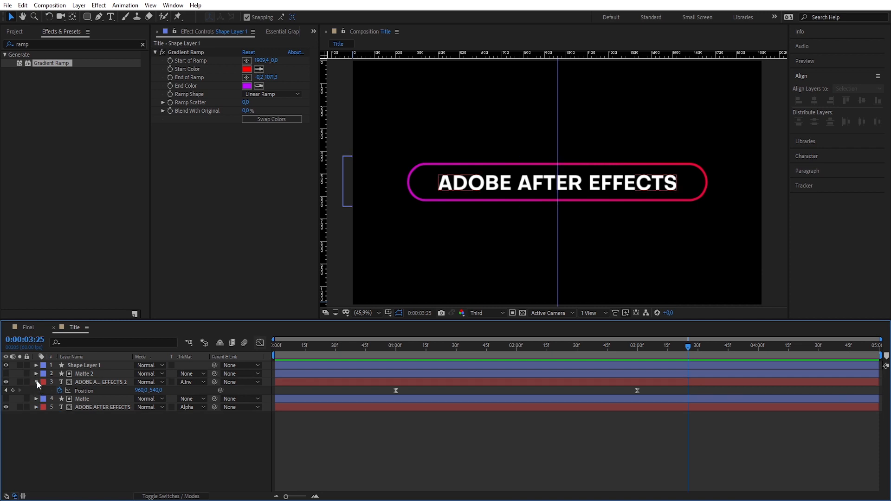
{"action": "left_click", "coordinate": [36, 381]}
{"action": "left_click_drag", "start_coordinate": [133, 436], "coordinate": [88, 363]}
{"action": "right_click", "coordinate": [87, 381]}
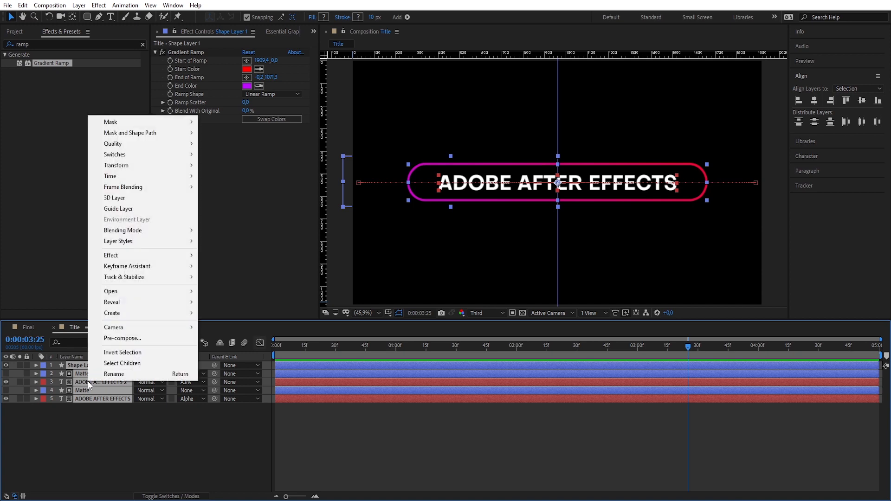
{"action": "left_click", "coordinate": [119, 339]}
{"action": "type", "text": "Teks 1"}
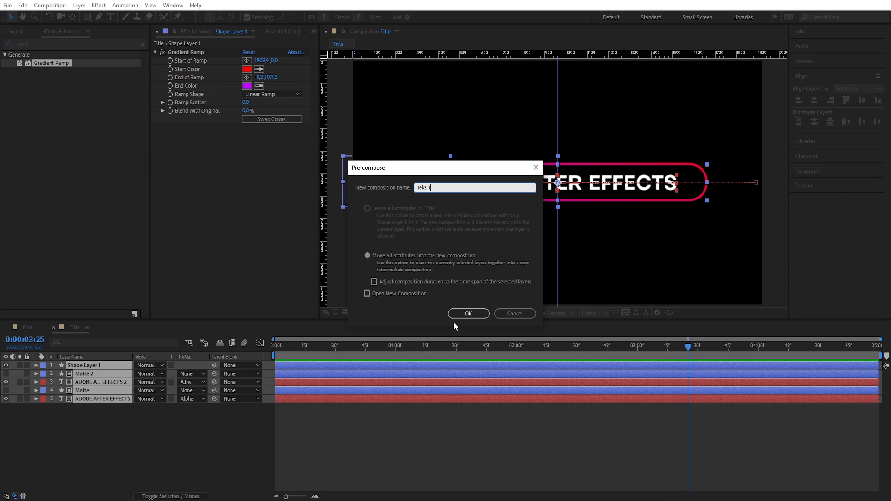
{"action": "left_click", "coordinate": [467, 316]}
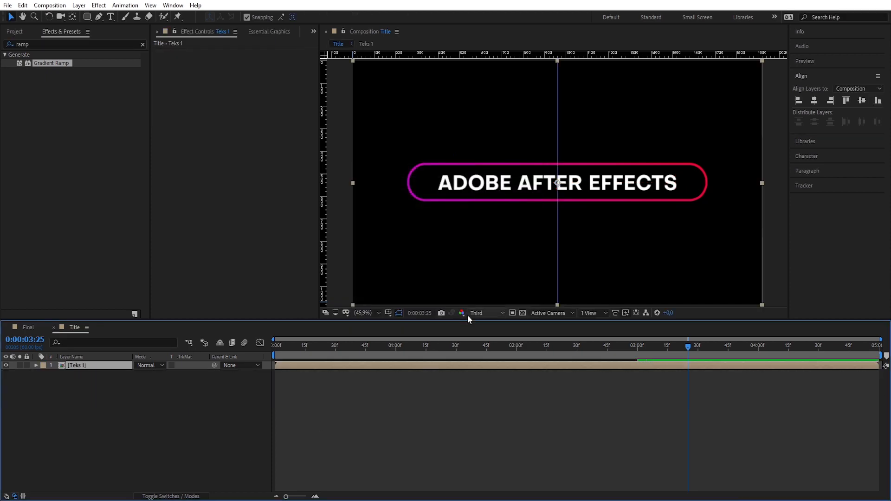
- Duplicate the Teks 1 composition and place the copy, Teks 2, above the Teks 1 layer in the Title composition
{"action": "left_click", "coordinate": [15, 32]}
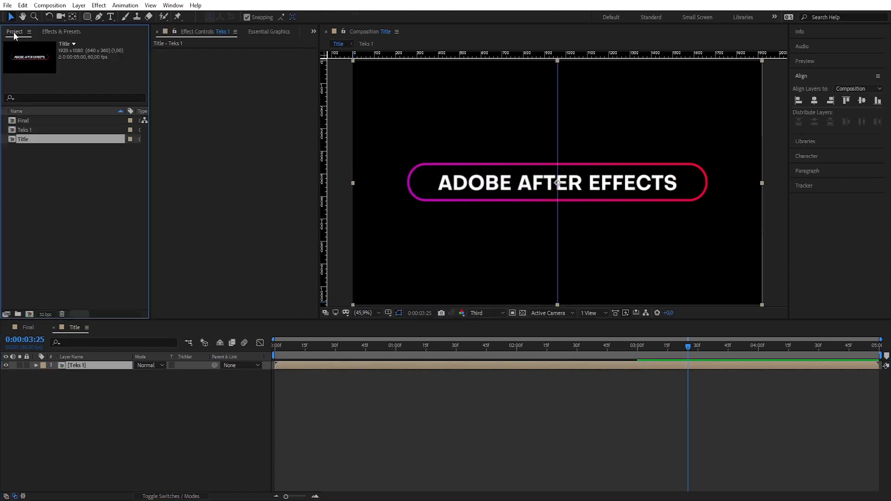
{"action": "left_click", "coordinate": [33, 159]}
{"action": "left_click", "coordinate": [25, 130]}
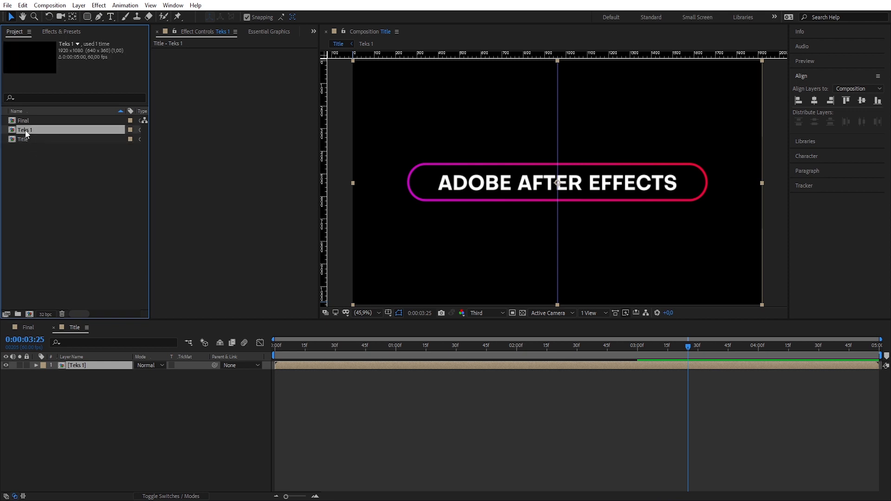
{"action": "key", "text": "ctrl+d"}
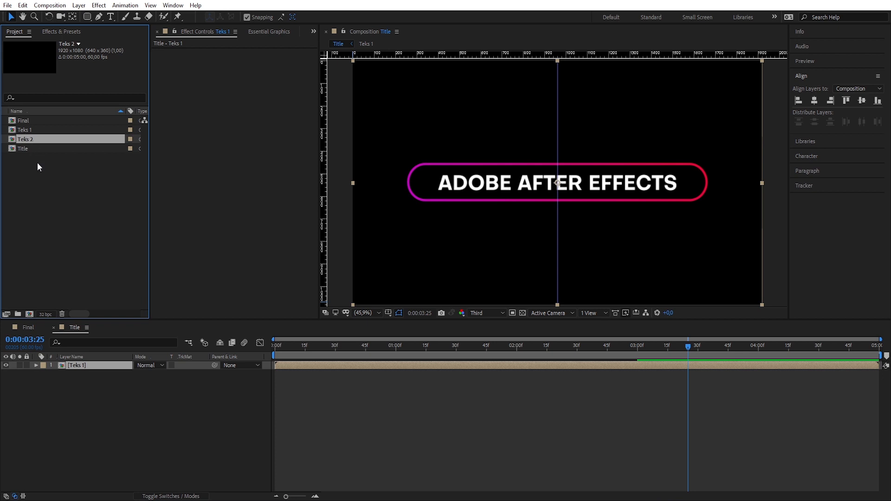
{"action": "left_click_drag", "start_coordinate": [26, 140], "coordinate": [79, 363]}
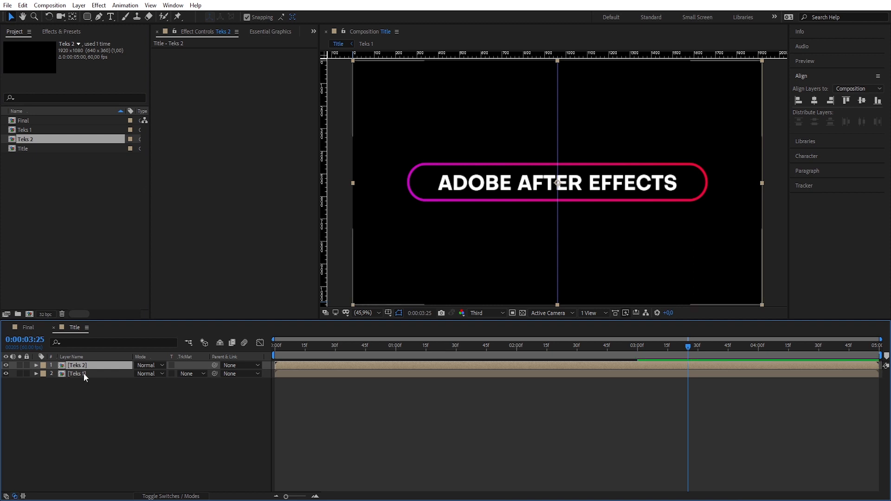
- Scale the Teks 2 layer to 40% and move it down below the main title to a Y position of 671
{"action": "key", "text": "s"}
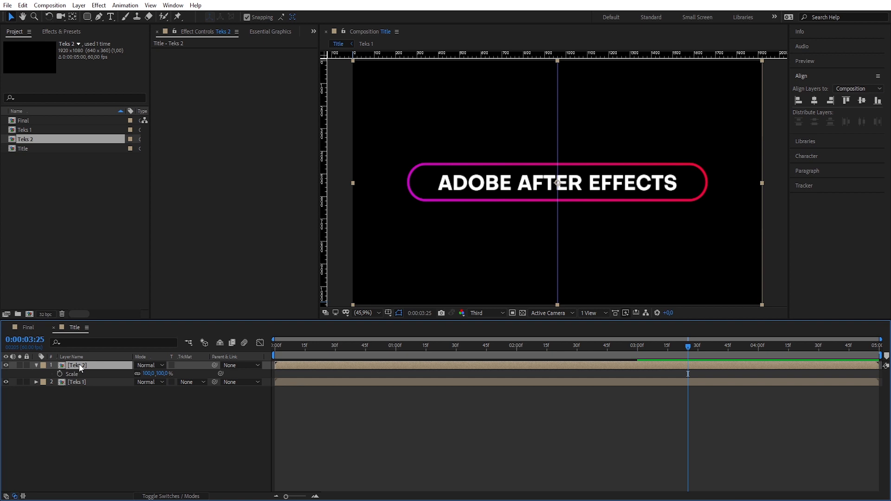
{"action": "left_click", "coordinate": [147, 373]}
{"action": "type", "text": "40"}
{"action": "key", "text": "Return"}
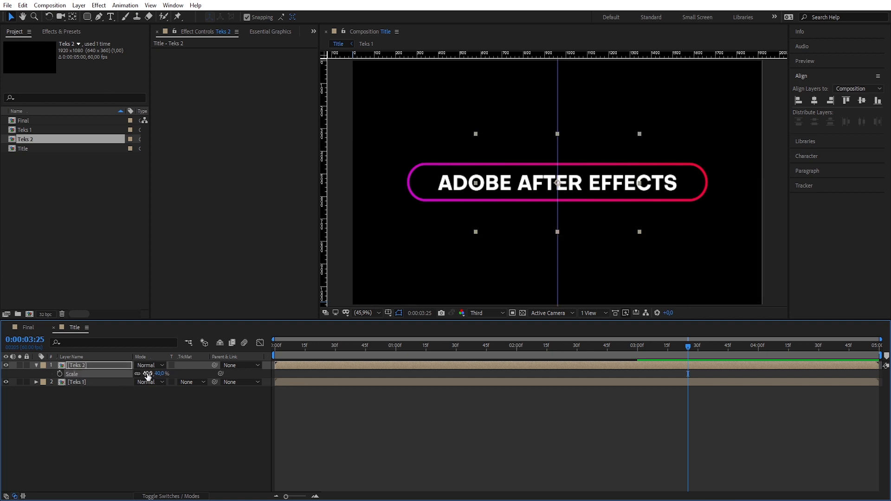
{"action": "key", "text": "p"}
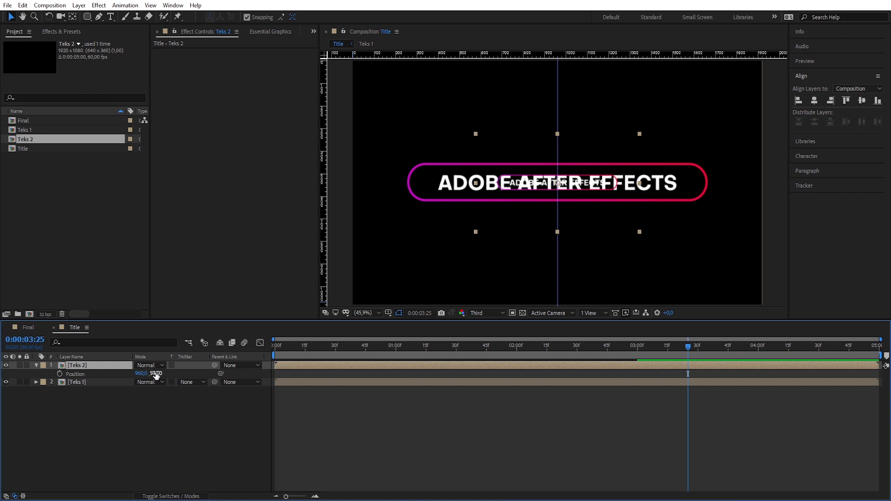
{"action": "left_click_drag", "start_coordinate": [155, 376], "coordinate": [212, 381]}
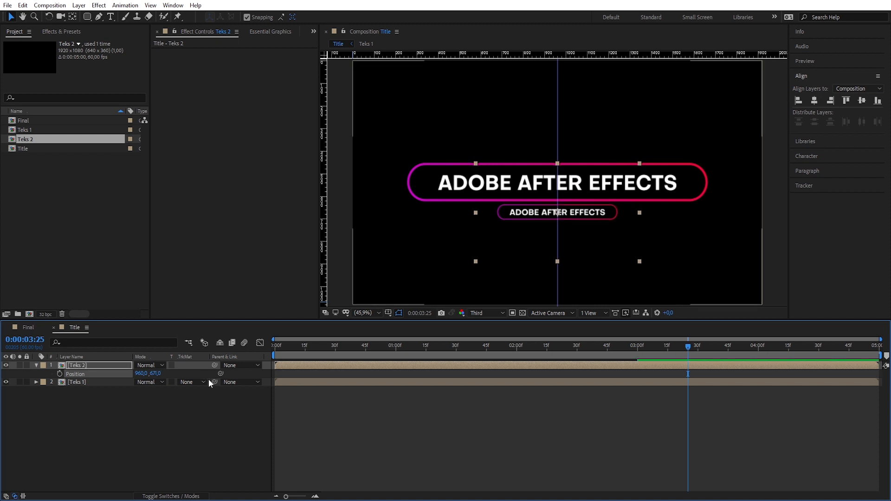
{"action": "left_click", "coordinate": [78, 366]}
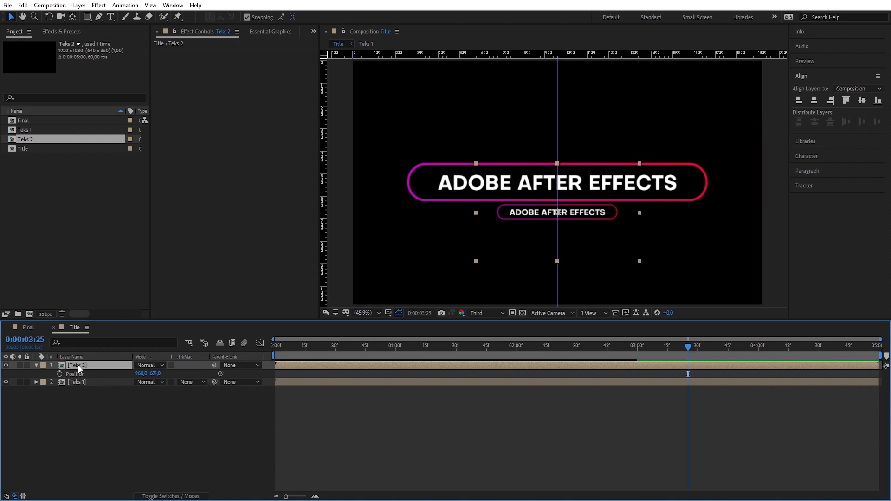
{"action": "left_click", "coordinate": [36, 366]}
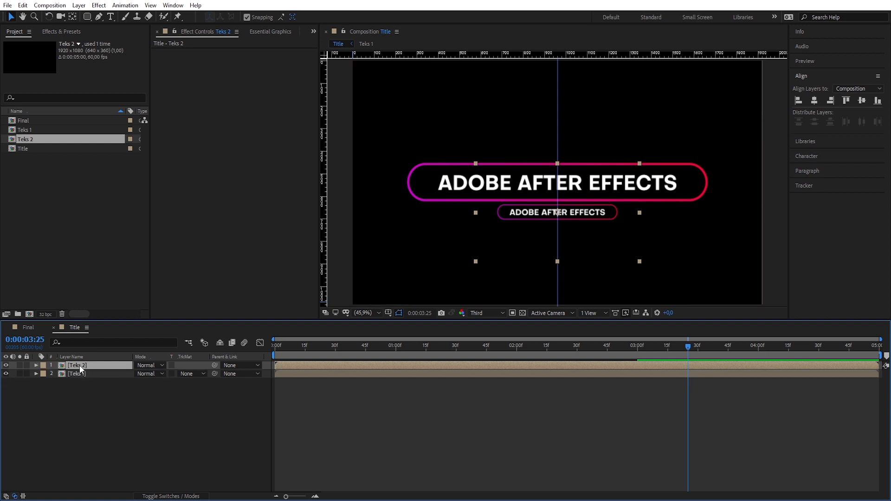
- In the Teks 2 composition, link the Source Text of ADOBE AFTER EFFECTS 2 to the Source Text of ADOBE AFTER EFFECTS
{"action": "double_click", "coordinate": [79, 366]}
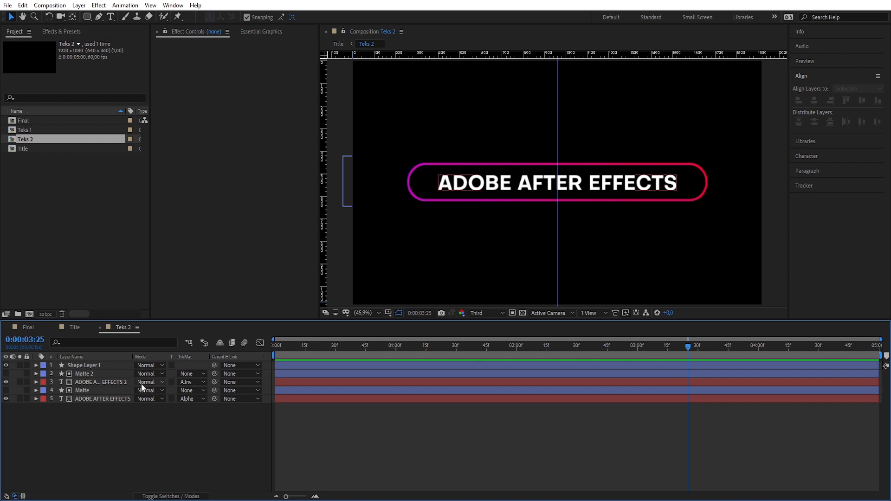
{"action": "left_click", "coordinate": [85, 382]}
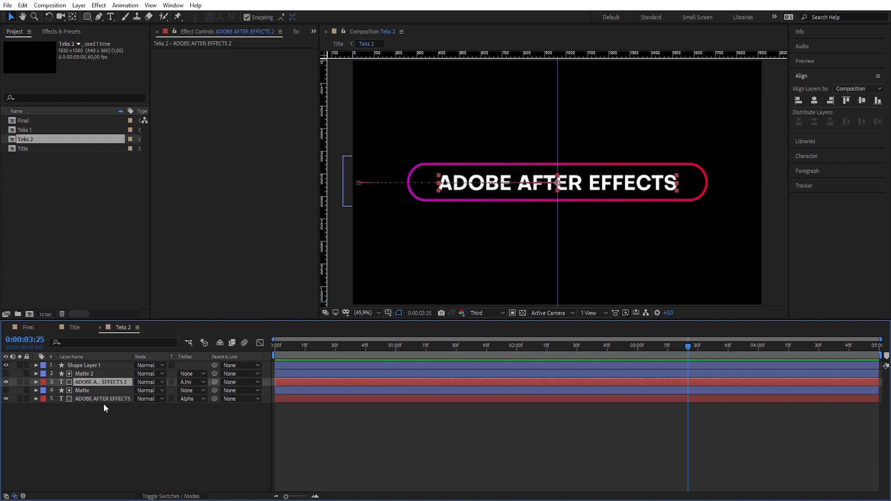
{"action": "left_click", "coordinate": [102, 400], "text": "ctrl"}
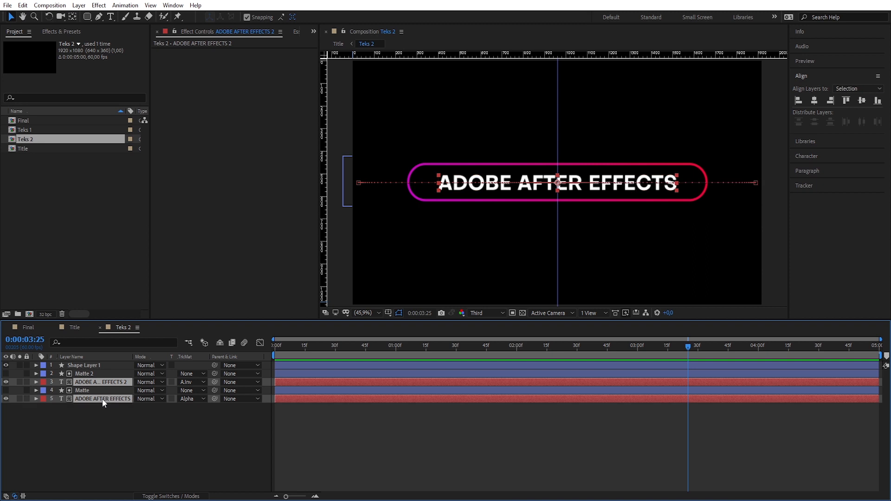
{"action": "left_click", "coordinate": [36, 382]}
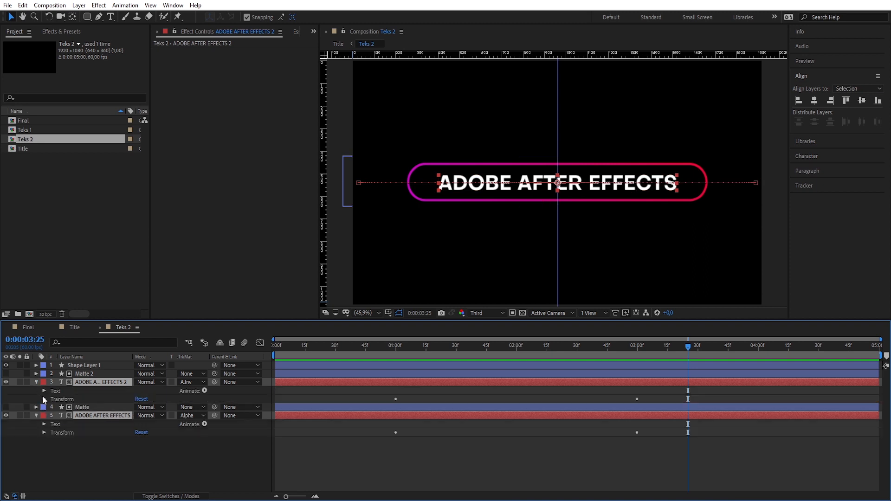
{"action": "left_click", "coordinate": [43, 390]}
{"action": "left_click", "coordinate": [44, 449]}
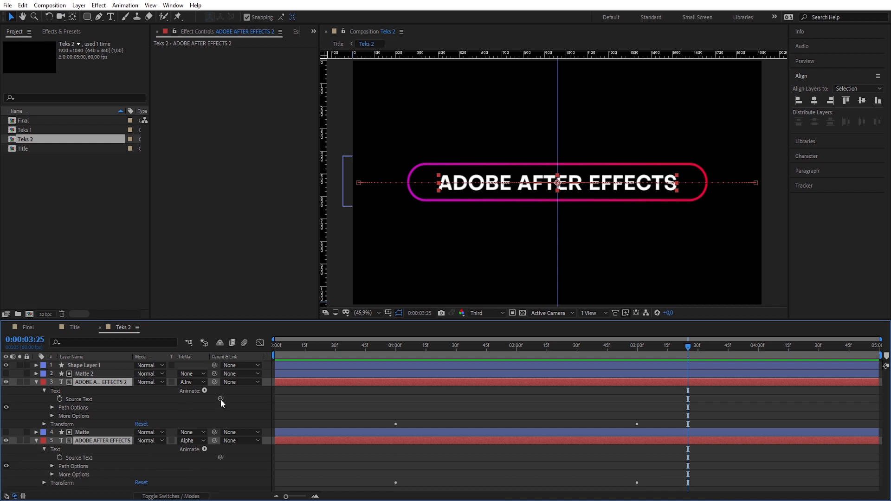
{"action": "left_click_drag", "start_coordinate": [220, 398], "coordinate": [85, 457]}
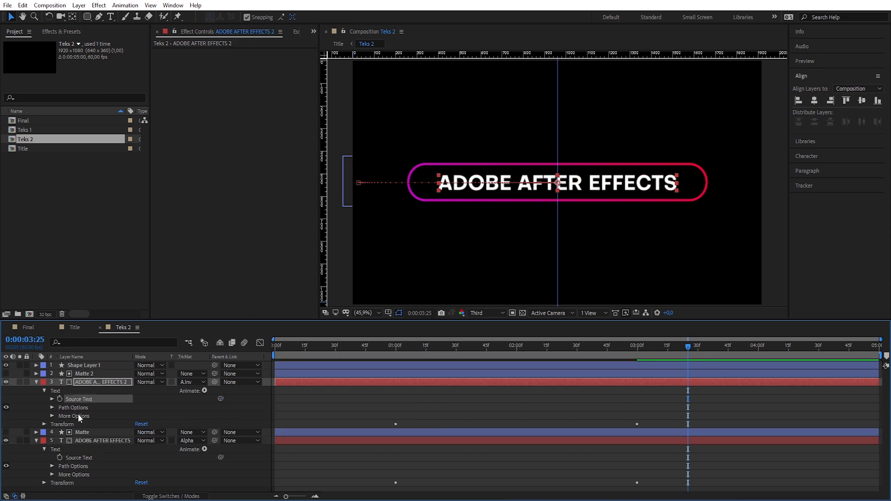
{"action": "left_click", "coordinate": [36, 382]}
{"action": "left_click", "coordinate": [36, 398]}
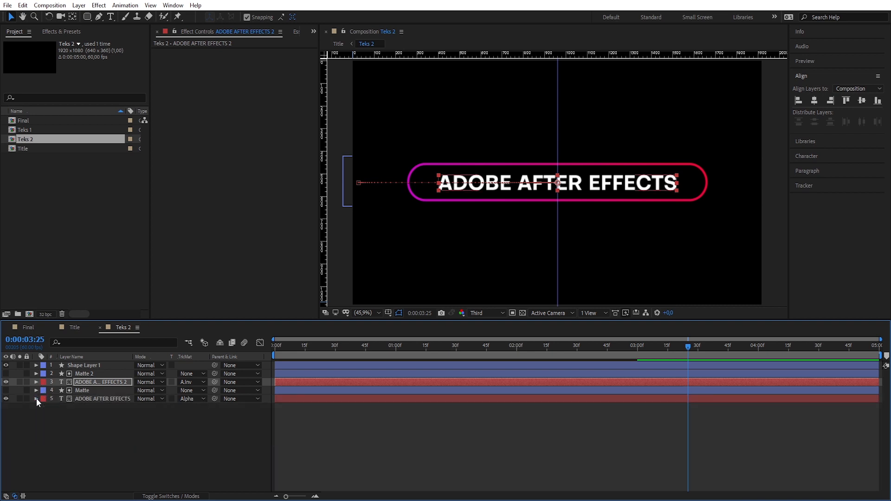
- Replace the wording of the bottom ADOBE AFTER EFFECTS text layer with TUTORIAL
{"action": "left_click", "coordinate": [96, 398]}
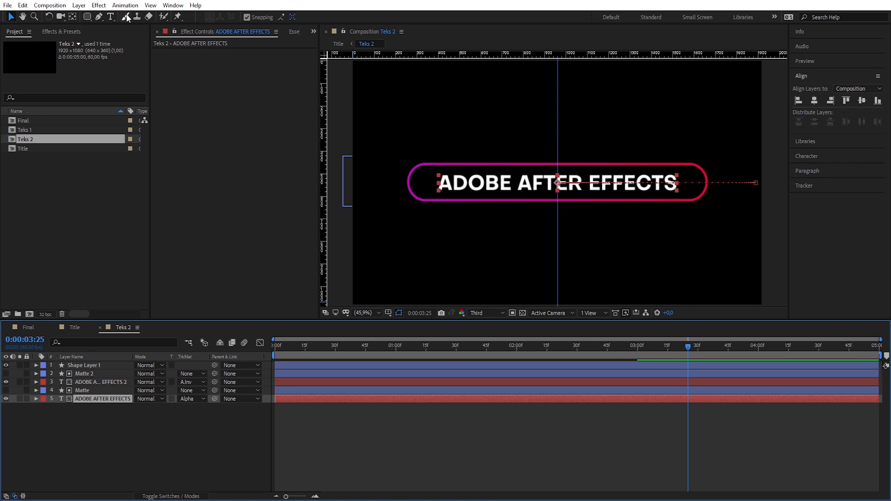
{"action": "left_click", "coordinate": [111, 16]}
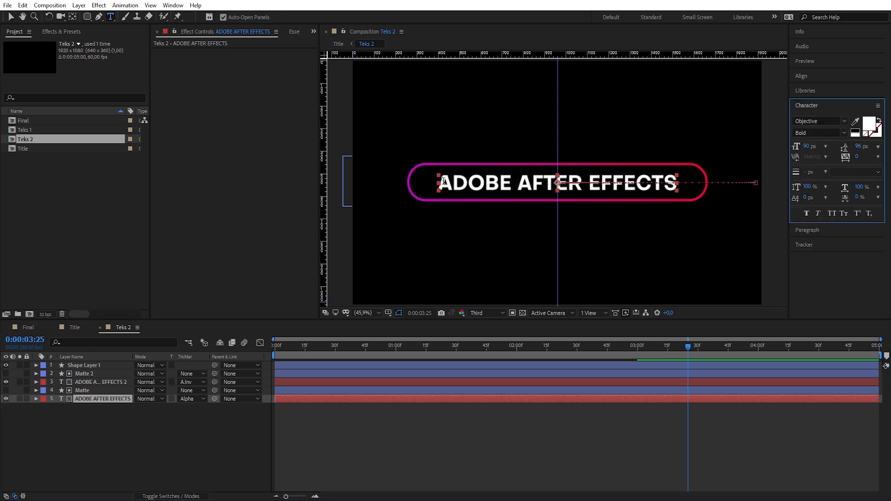
{"action": "left_click", "coordinate": [459, 184]}
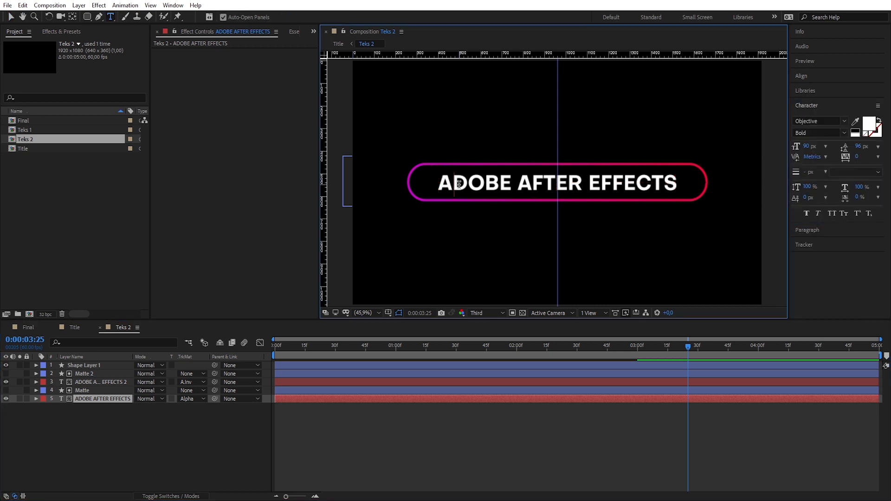
{"action": "key", "text": "ctrl+a"}
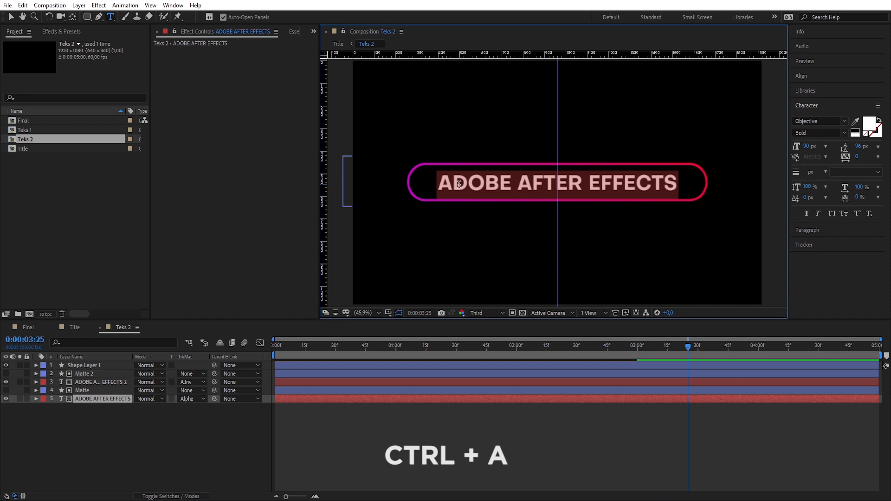
{"action": "type", "text": "TUTO"}
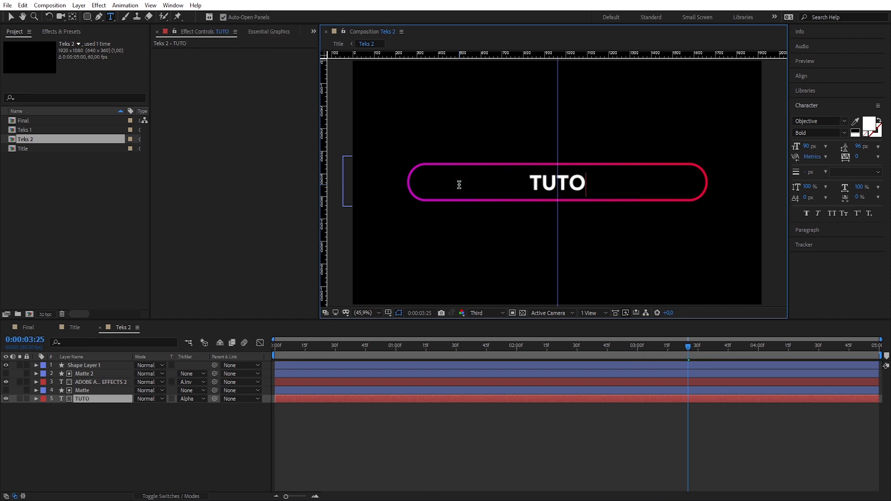
{"action": "type", "text": "RIAL"}
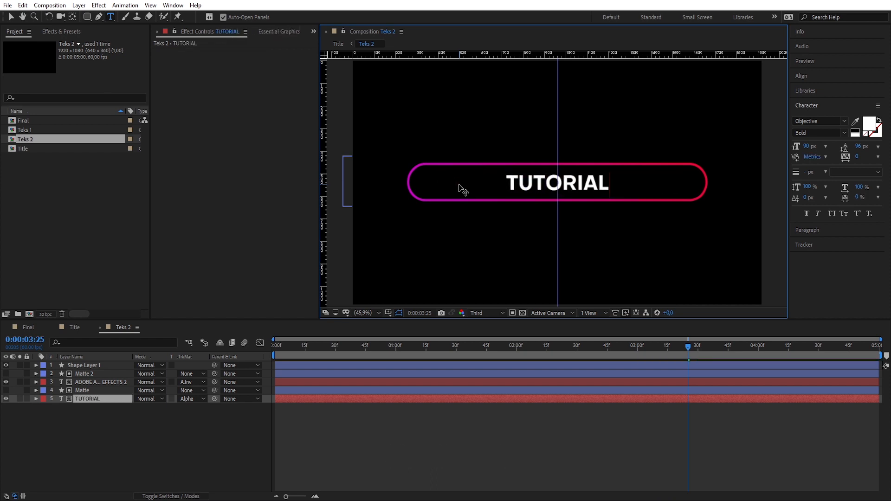
{"action": "left_click", "coordinate": [12, 16]}
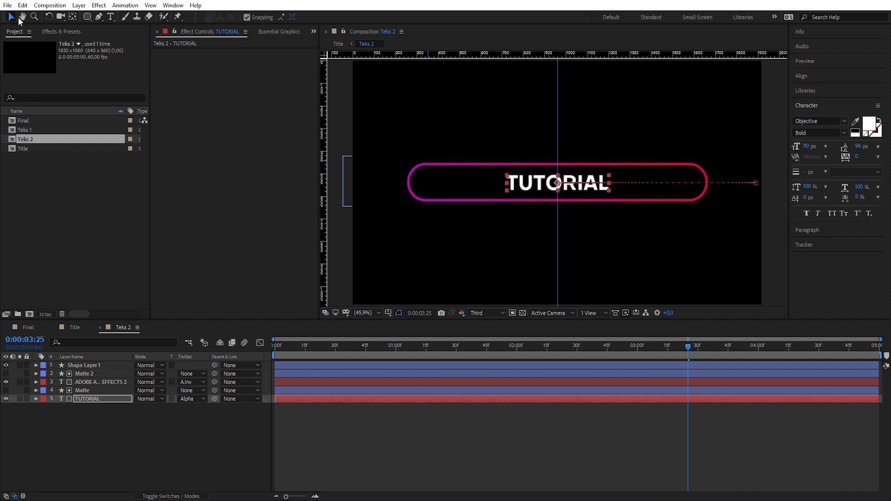
- Set the tracking of both text layers in Teks 2 to 500
{"action": "left_click", "coordinate": [102, 382]}
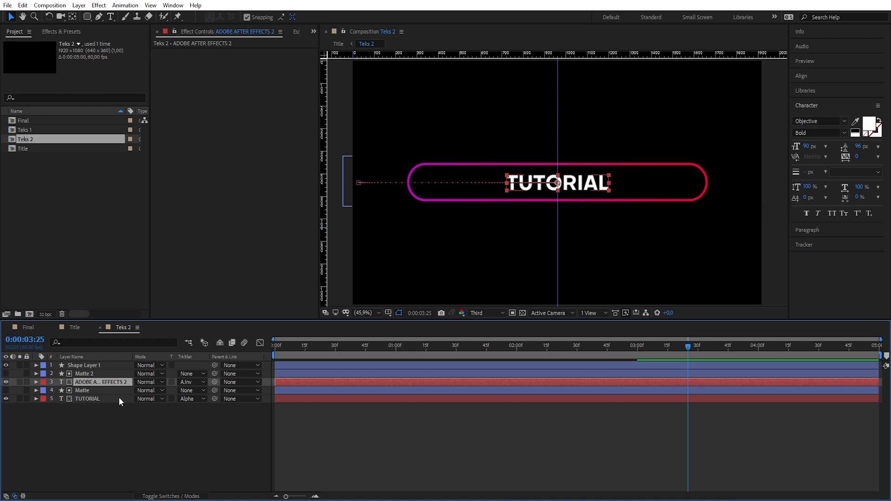
{"action": "left_click", "coordinate": [90, 400], "text": "ctrl"}
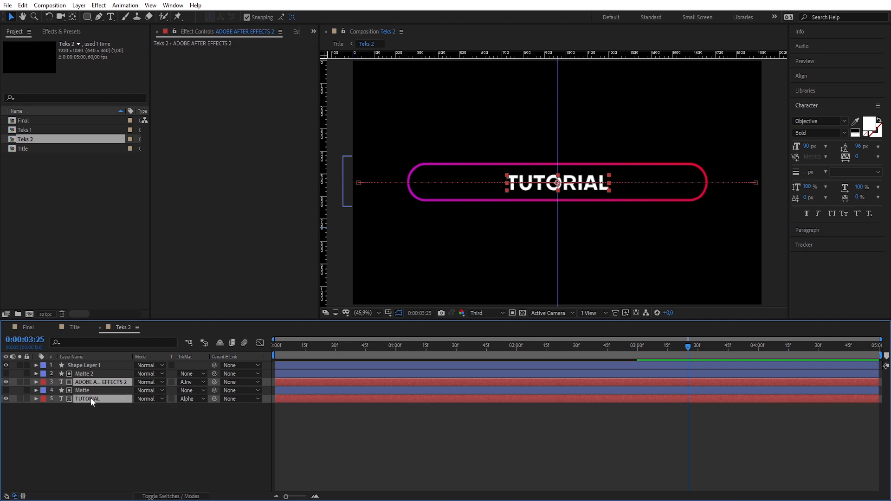
{"action": "left_click", "coordinate": [857, 158]}
{"action": "type", "text": "500"}
{"action": "key", "text": "Return"}
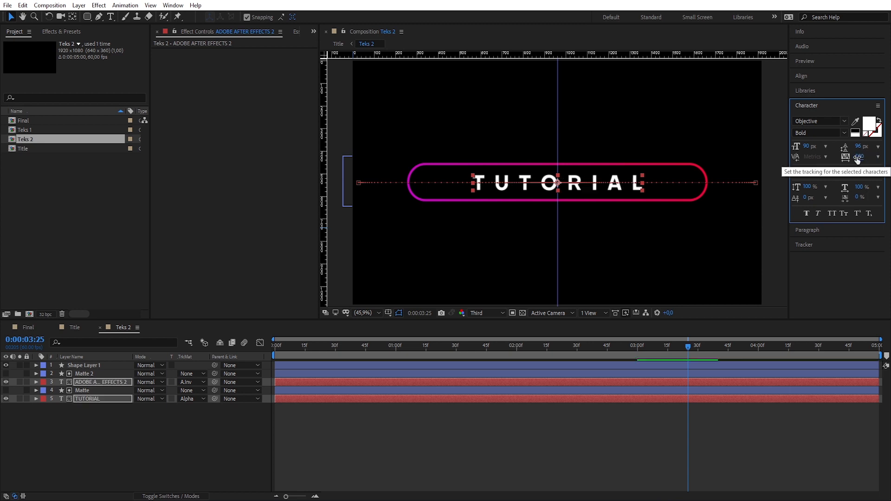
{"action": "left_click", "coordinate": [132, 426]}
- Give Shape Layer 1 a solid color fill with no stroke and place it beneath all other layers in Teks 2
{"action": "left_click", "coordinate": [91, 373]}
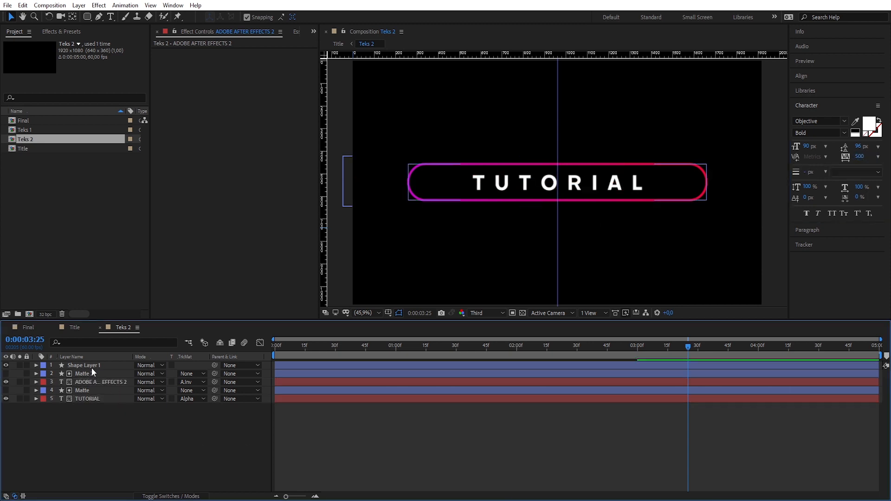
{"action": "left_click", "coordinate": [91, 366]}
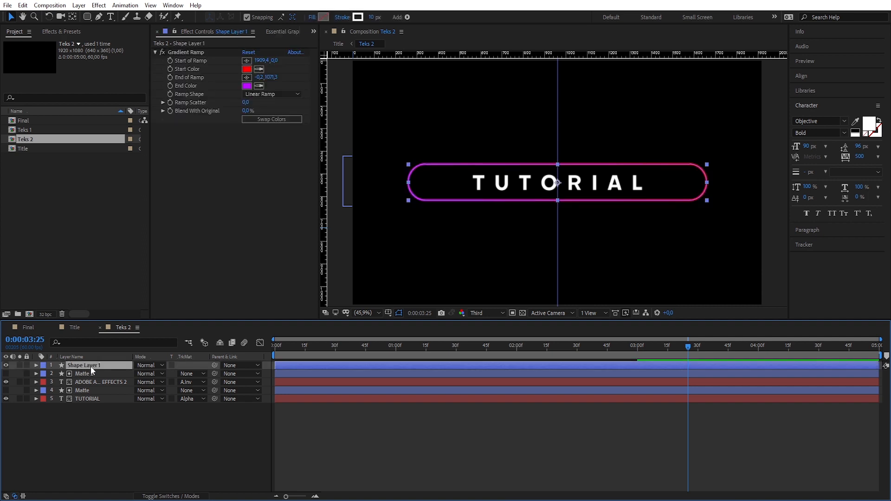
{"action": "left_click", "coordinate": [312, 17]}
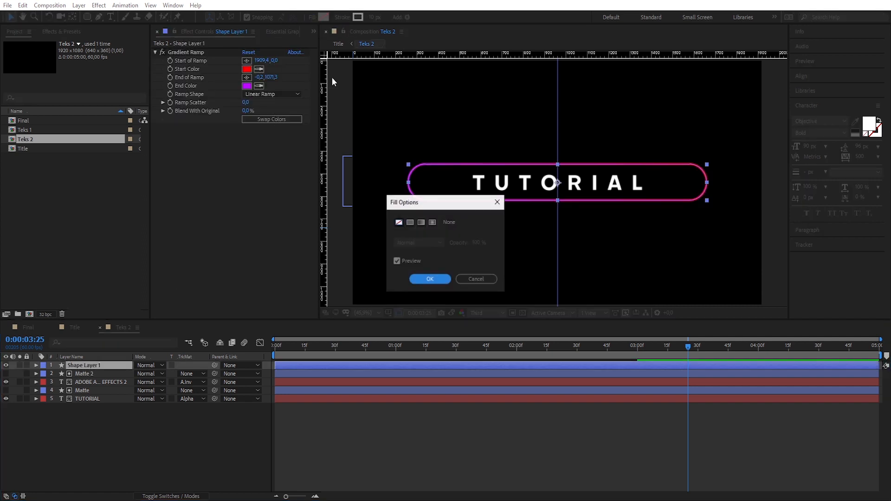
{"action": "left_click", "coordinate": [411, 223]}
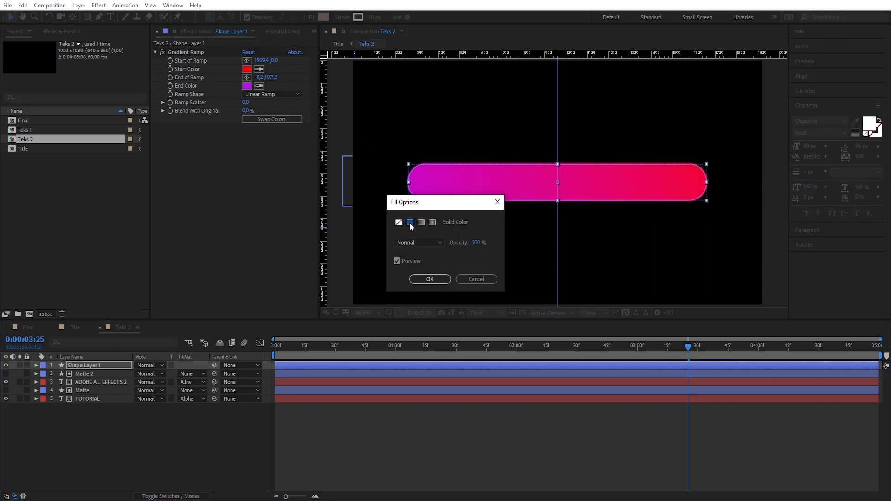
{"action": "left_click", "coordinate": [431, 280]}
{"action": "left_click", "coordinate": [343, 17]}
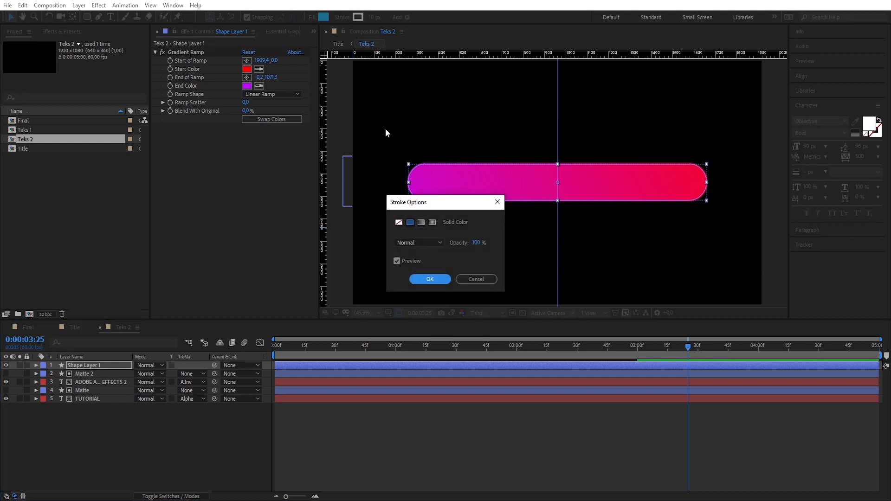
{"action": "left_click", "coordinate": [399, 223]}
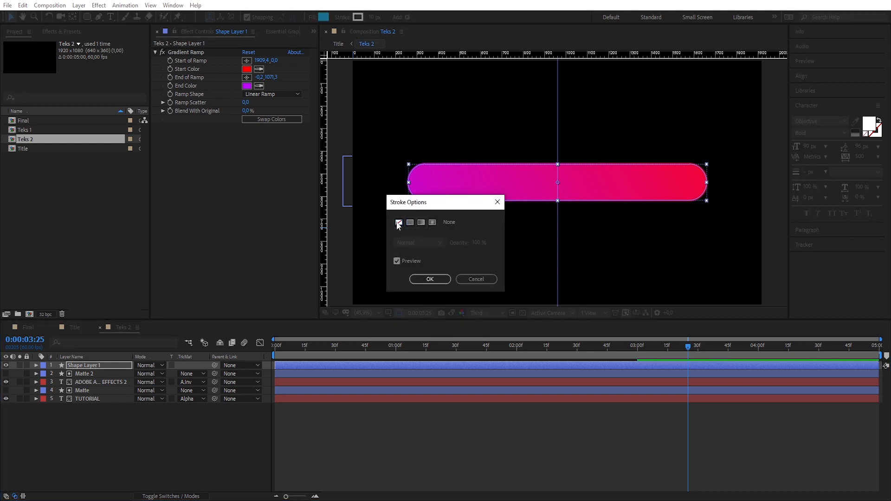
{"action": "left_click", "coordinate": [431, 279]}
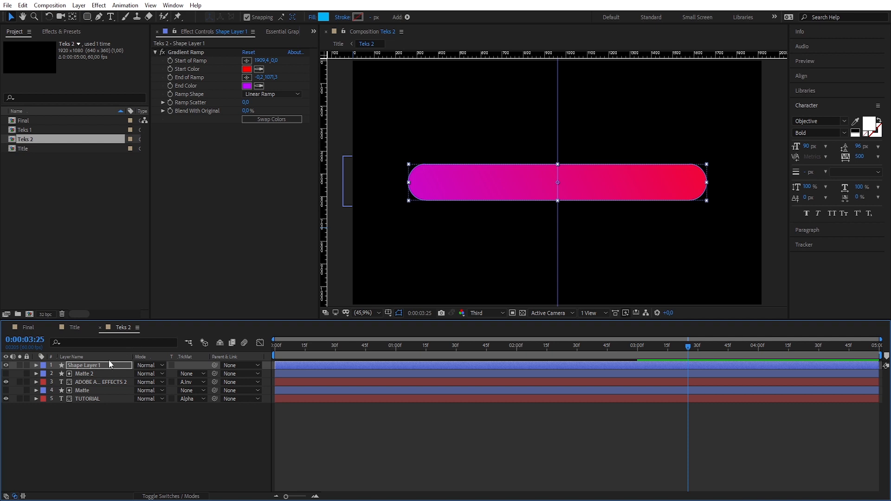
{"action": "left_click_drag", "start_coordinate": [82, 364], "coordinate": [82, 412]}
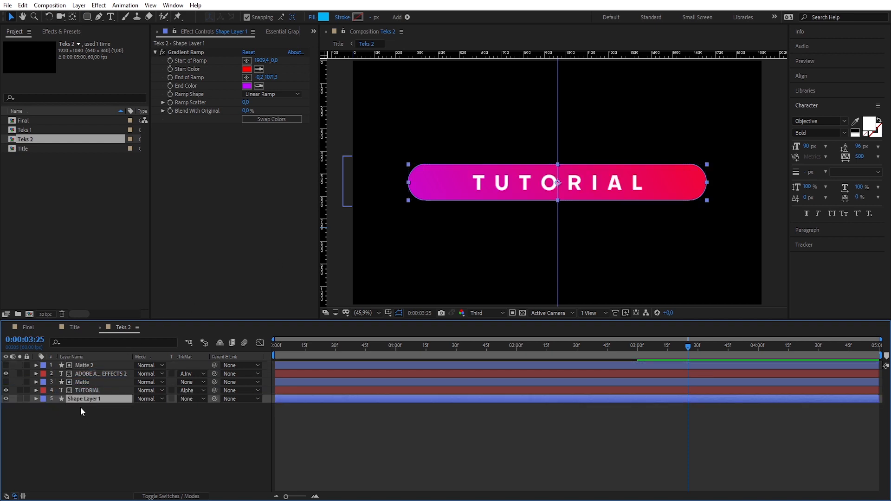
- Return to the Title composition and preview the animation of both titles from the first frame
{"action": "left_click", "coordinate": [74, 328]}
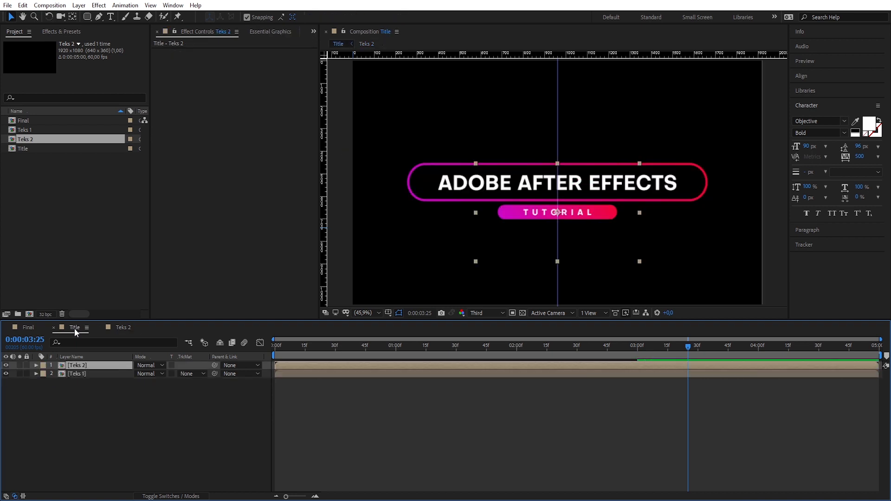
{"action": "left_click", "coordinate": [97, 404]}
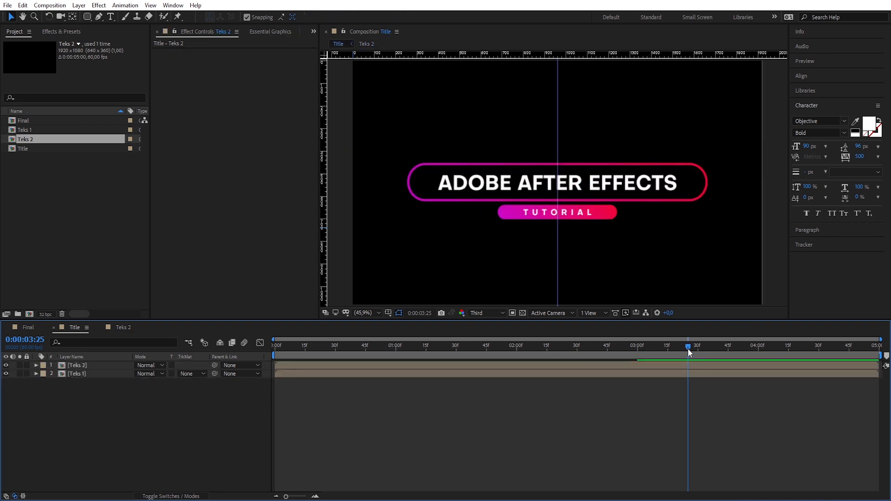
{"action": "left_click_drag", "start_coordinate": [689, 352], "coordinate": [275, 358]}
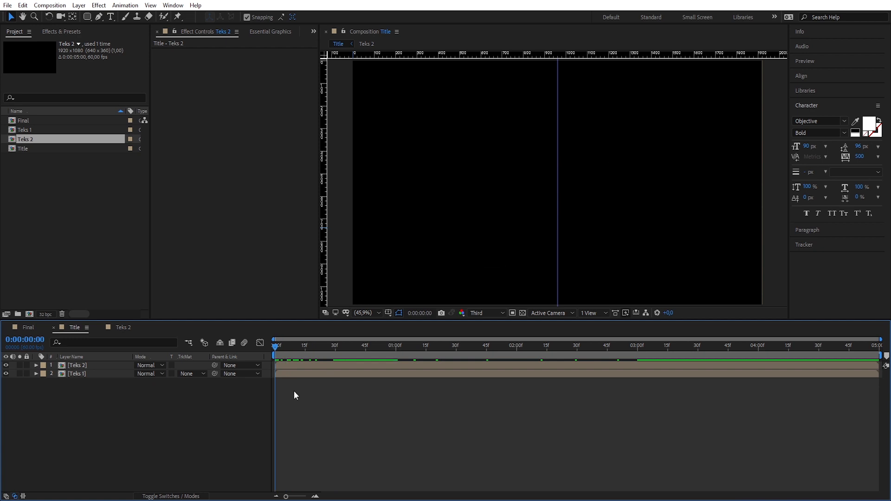
{"action": "key", "text": "space"}
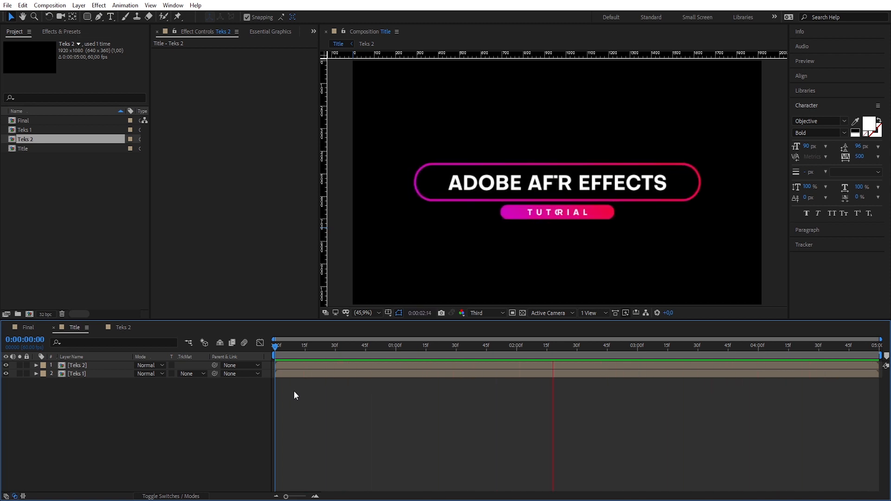
- Stop the preview and shift the Teks 2 layer in time so it starts at 0:00:01:00
{"action": "key", "text": "space"}
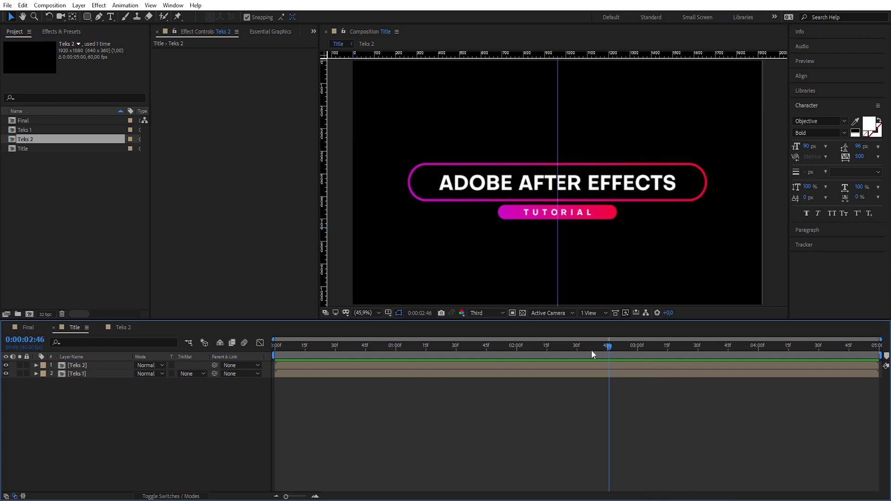
{"action": "left_click_drag", "start_coordinate": [610, 353], "coordinate": [398, 352]}
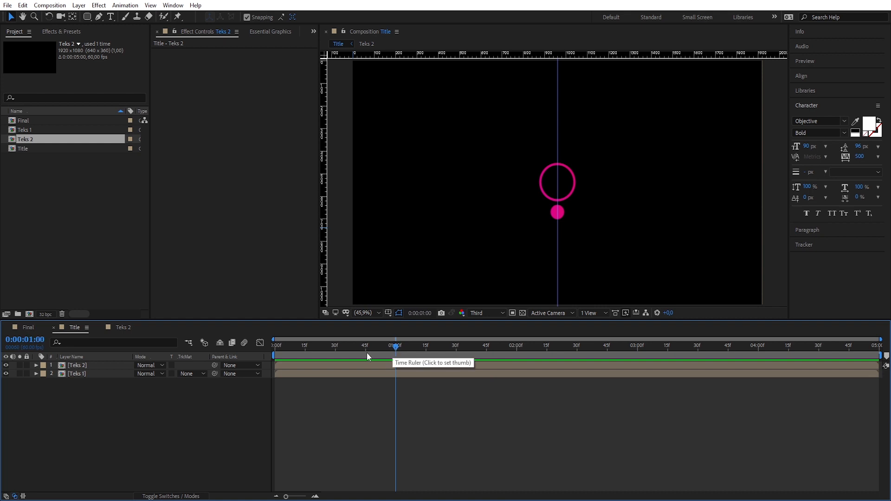
{"action": "left_click", "coordinate": [325, 364]}
{"action": "left_click_drag", "start_coordinate": [328, 365], "coordinate": [450, 366]}
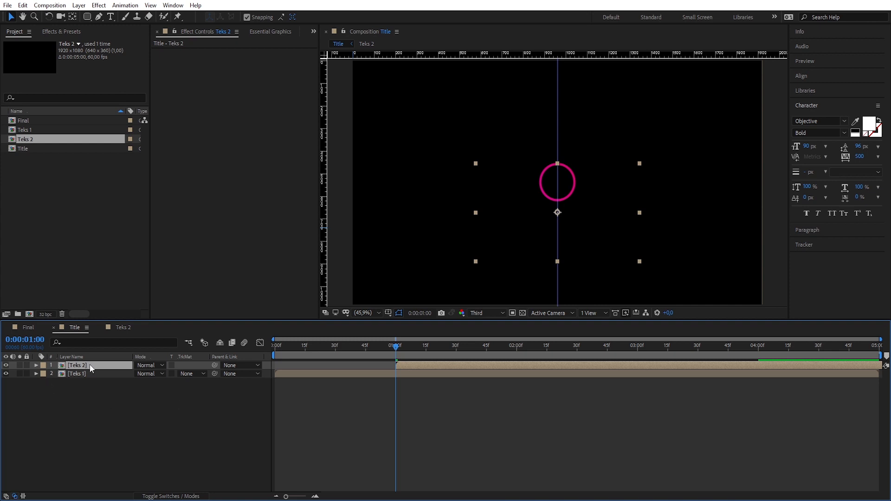
- Animate the Teks 2 layer's Position from 960, 671 at 0:00:02:00 to 1310, 671 at 0:00:04:00
{"action": "key", "text": "p"}
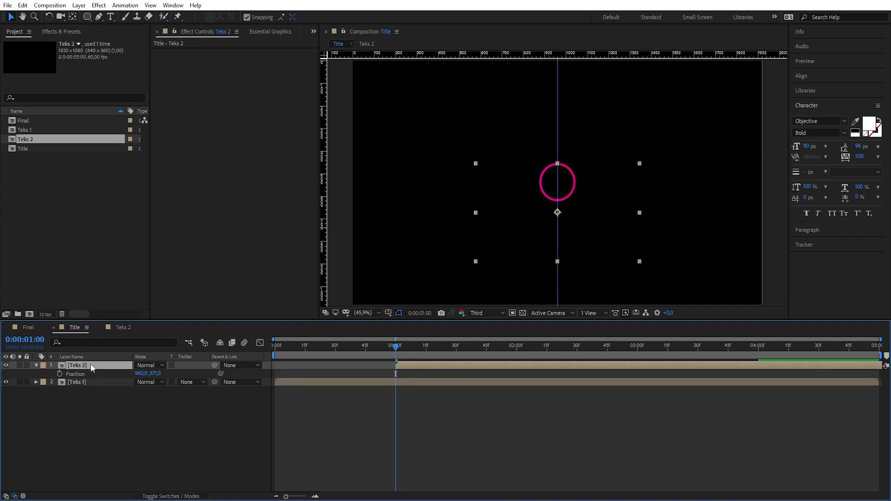
{"action": "left_click_drag", "start_coordinate": [397, 349], "coordinate": [518, 363]}
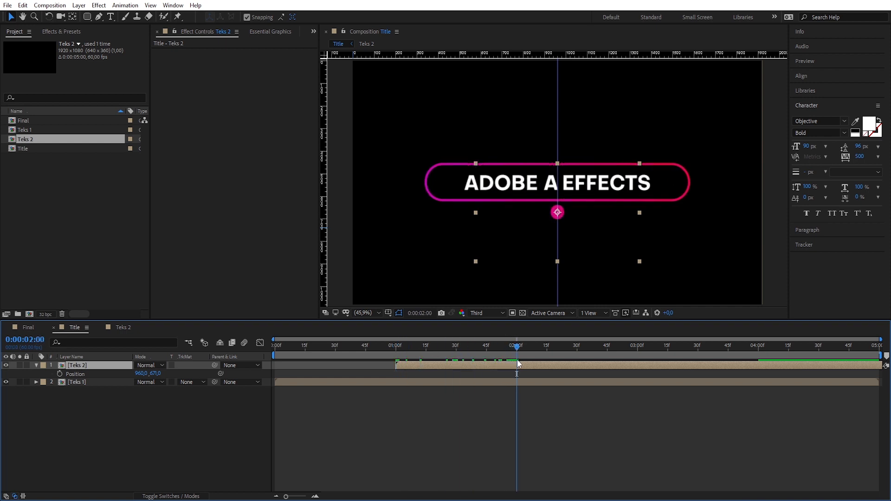
{"action": "left_click", "coordinate": [60, 374]}
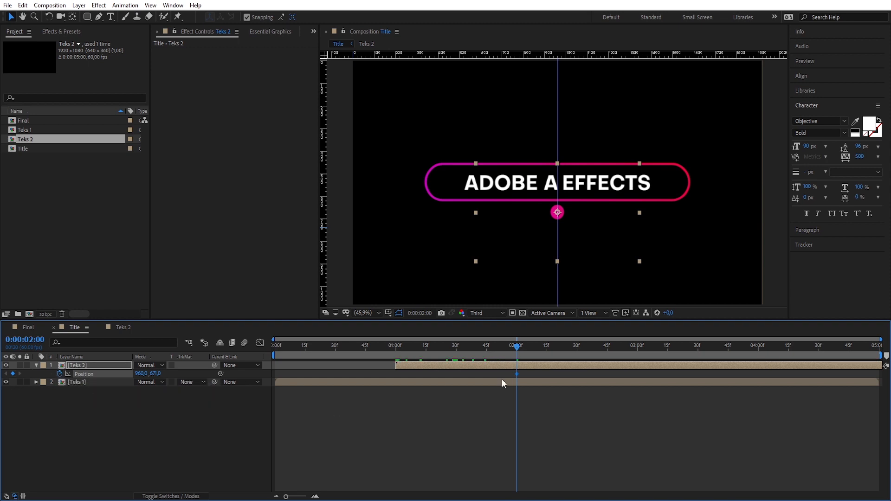
{"action": "left_click_drag", "start_coordinate": [519, 351], "coordinate": [757, 369]}
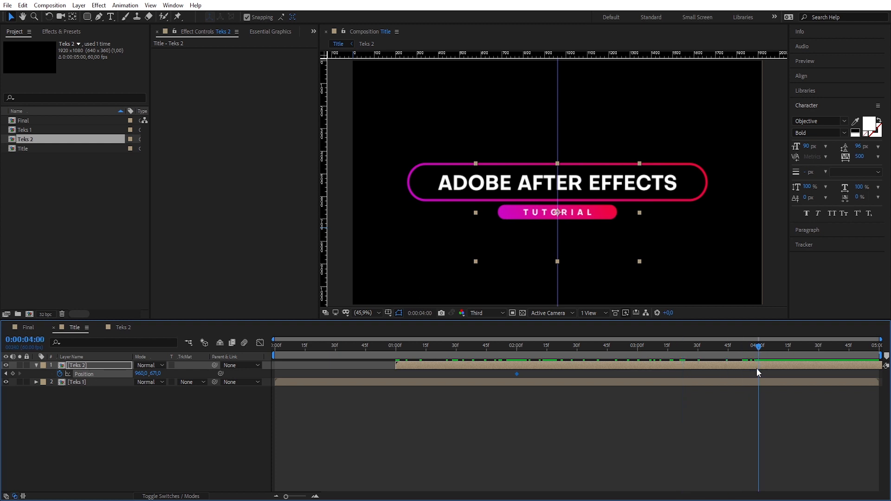
{"action": "left_click_drag", "start_coordinate": [138, 373], "coordinate": [313, 385]}
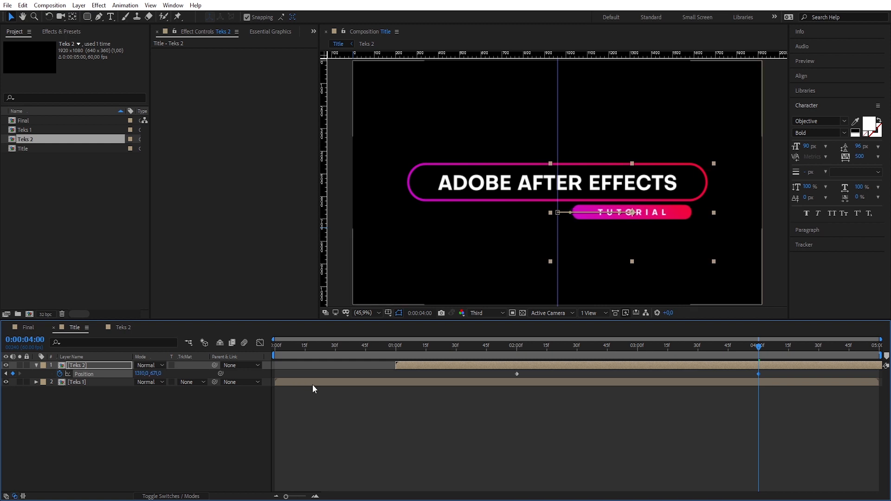
- Easy-ease both Teks 2 Position keyframes and extend the last keyframe's speed handle back to about 0:00:03:00 for a fast start and slow finish
{"action": "left_click_drag", "start_coordinate": [821, 432], "coordinate": [506, 371]}
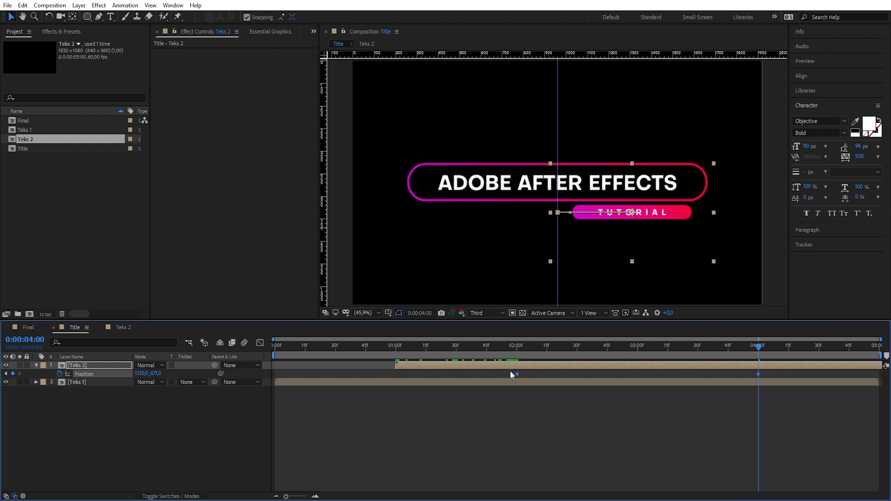
{"action": "key", "text": "F9"}
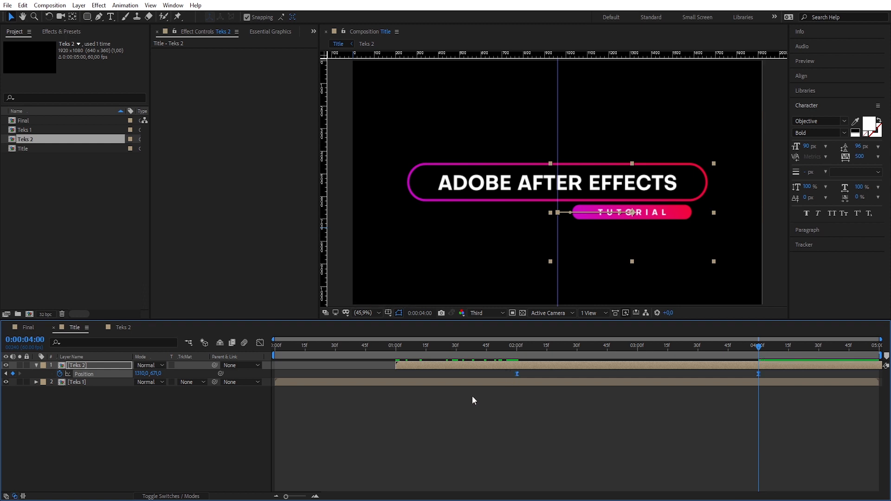
{"action": "left_click", "coordinate": [260, 342]}
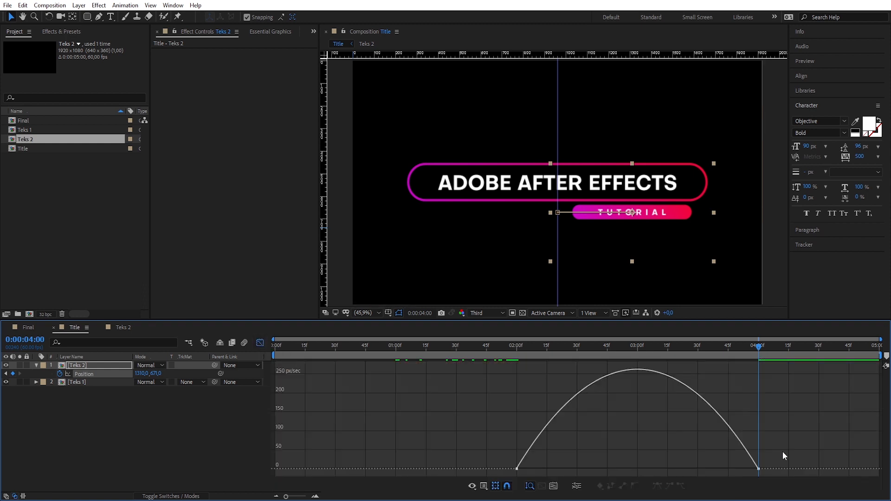
{"action": "left_click_drag", "start_coordinate": [746, 477], "coordinate": [746, 477]}
{"action": "left_click_drag", "start_coordinate": [719, 470], "coordinate": [638, 469]}
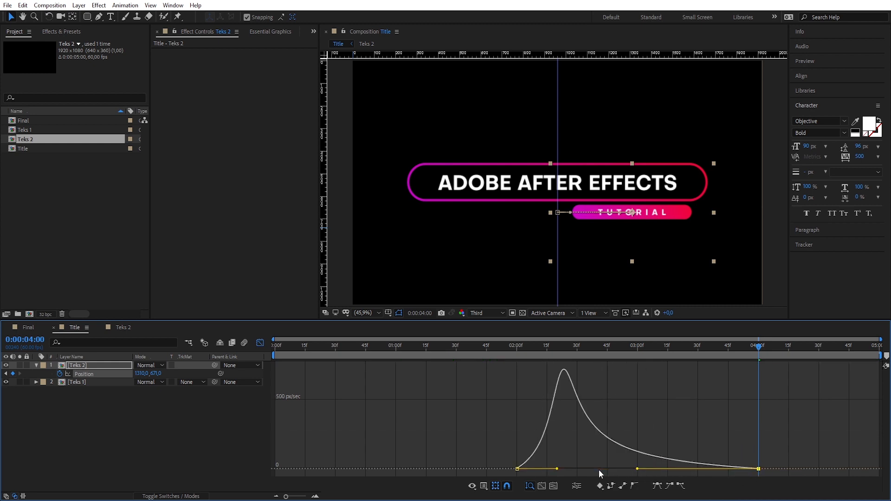
{"action": "left_click", "coordinate": [260, 343]}
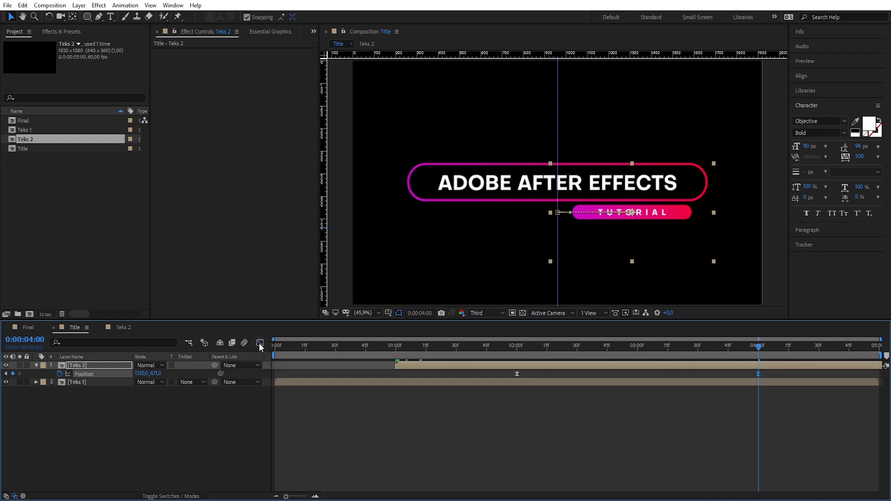
- Preview the Title composition from the first frame, then collapse the Teks 2 layer's properties
{"action": "left_click", "coordinate": [358, 421]}
{"action": "left_click_drag", "start_coordinate": [757, 347], "coordinate": [249, 348]}
{"action": "key", "text": "space"}
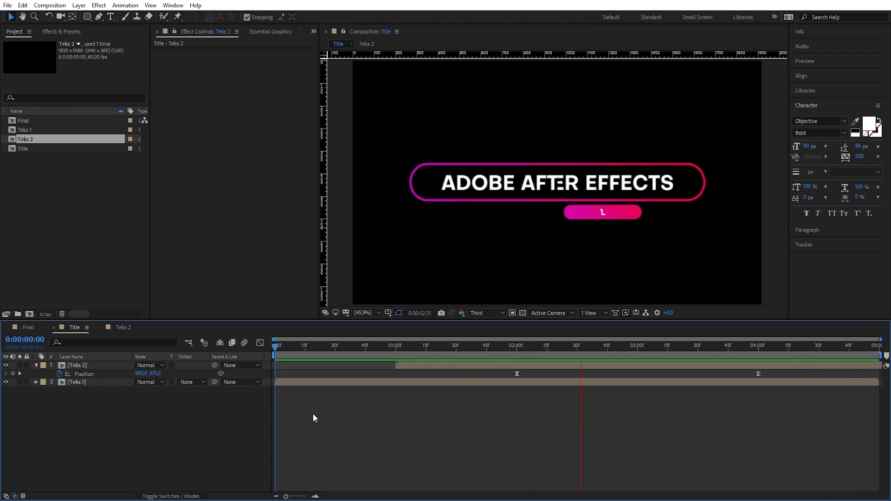
{"action": "key", "text": "space"}
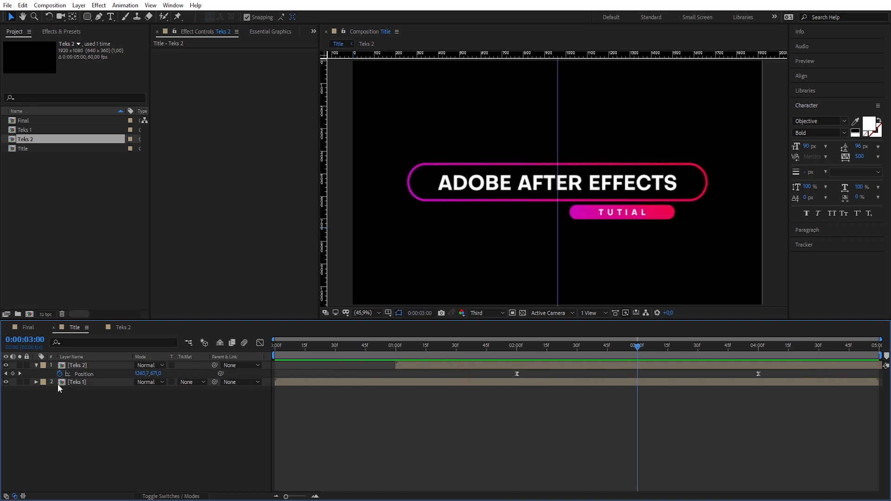
{"action": "left_click", "coordinate": [37, 366]}
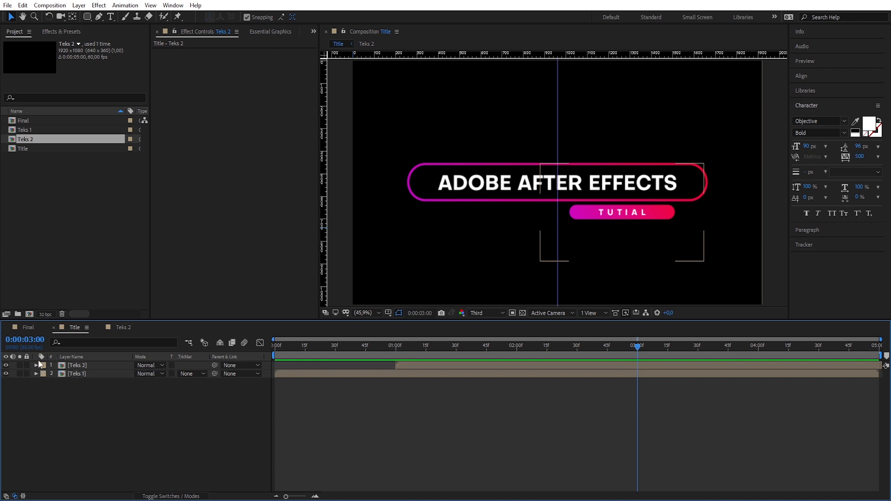
- Add the Title composition as a layer in the Final composition
{"action": "left_click", "coordinate": [27, 327]}
{"action": "left_click", "coordinate": [16, 182]}
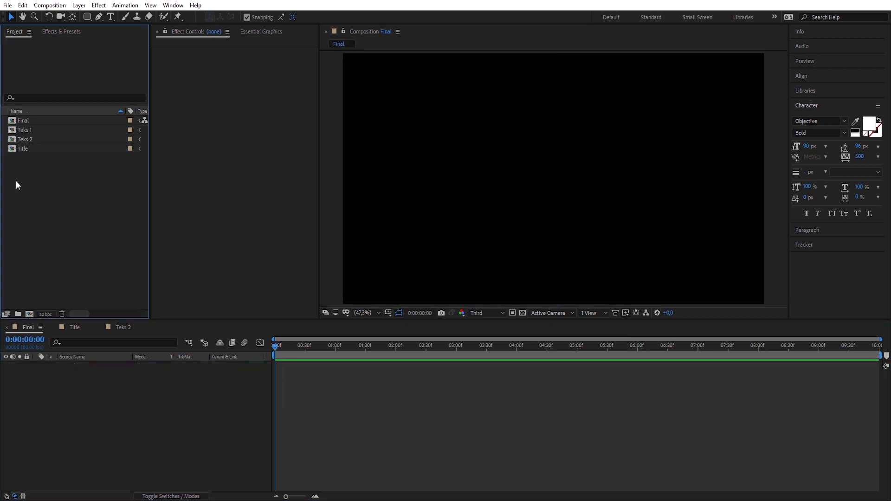
{"action": "left_click_drag", "start_coordinate": [22, 148], "coordinate": [86, 394]}
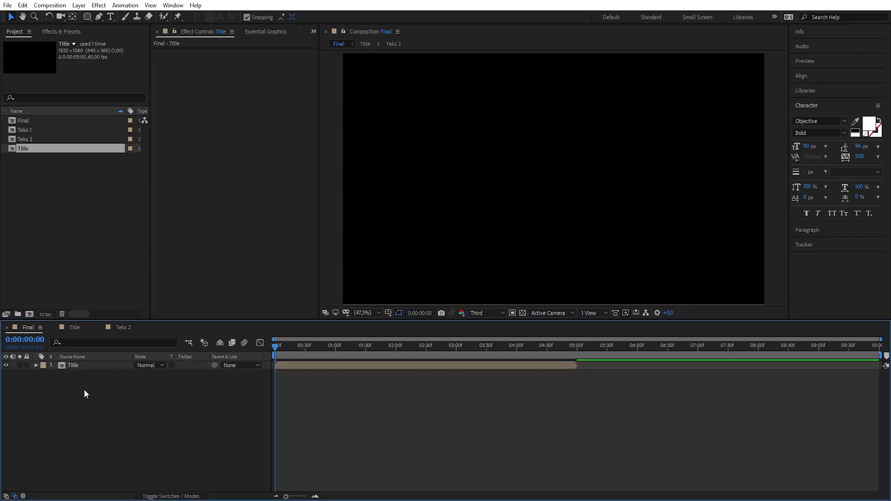
- Duplicate the Title layer in Final and shift the upper copy so it starts at 0:00:04:00
{"action": "left_click", "coordinate": [72, 367]}
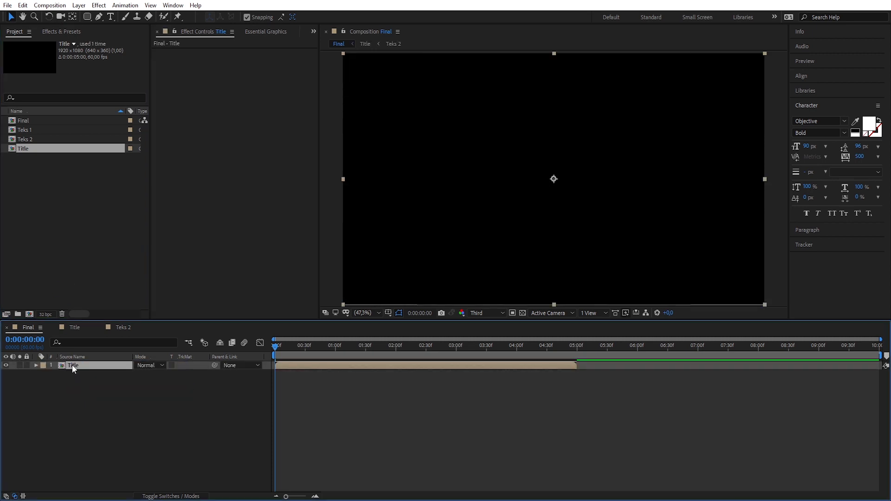
{"action": "key", "text": "ctrl+d"}
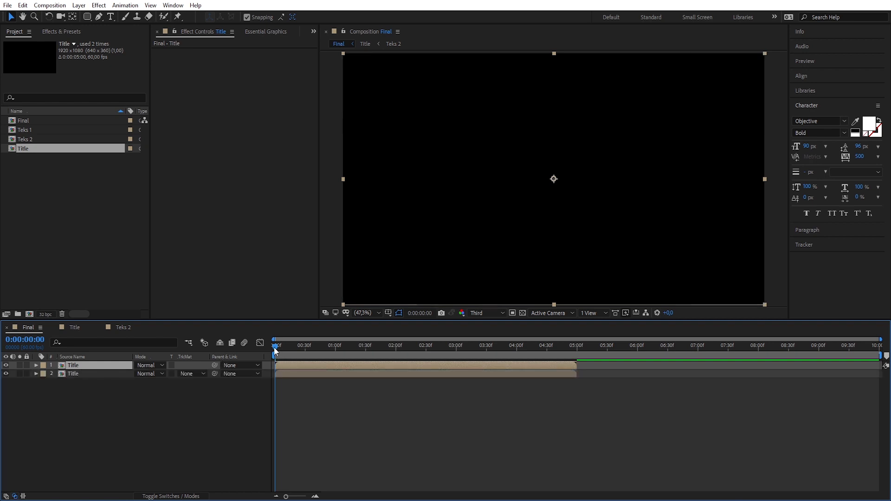
{"action": "left_click_drag", "start_coordinate": [274, 347], "coordinate": [515, 366]}
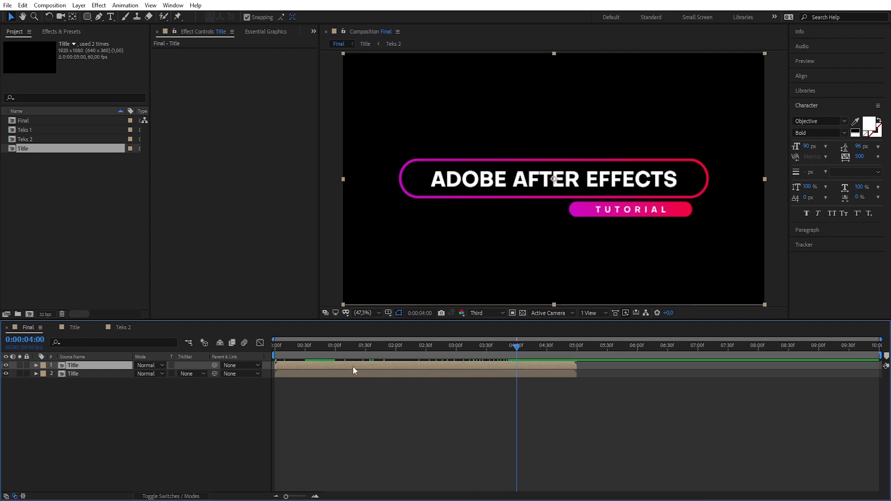
{"action": "left_click_drag", "start_coordinate": [351, 366], "coordinate": [591, 369]}
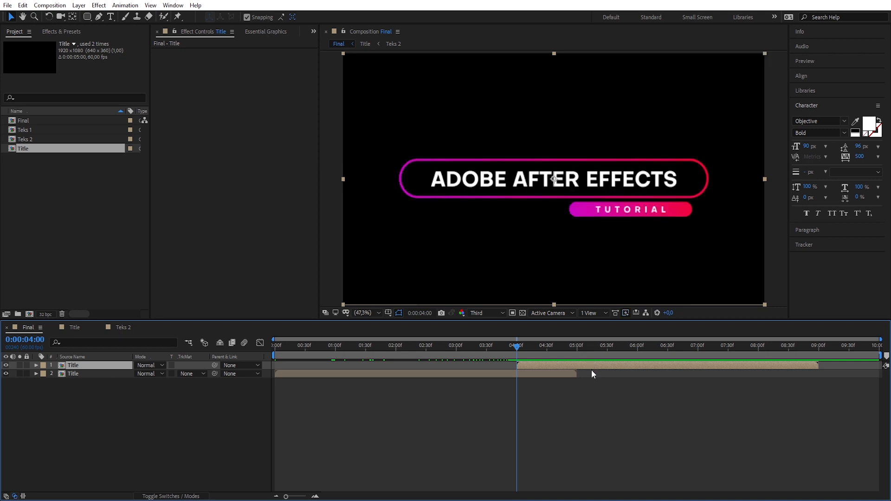
- Apply Time-Reverse Layer to the upper Title copy
{"action": "right_click", "coordinate": [565, 365]}
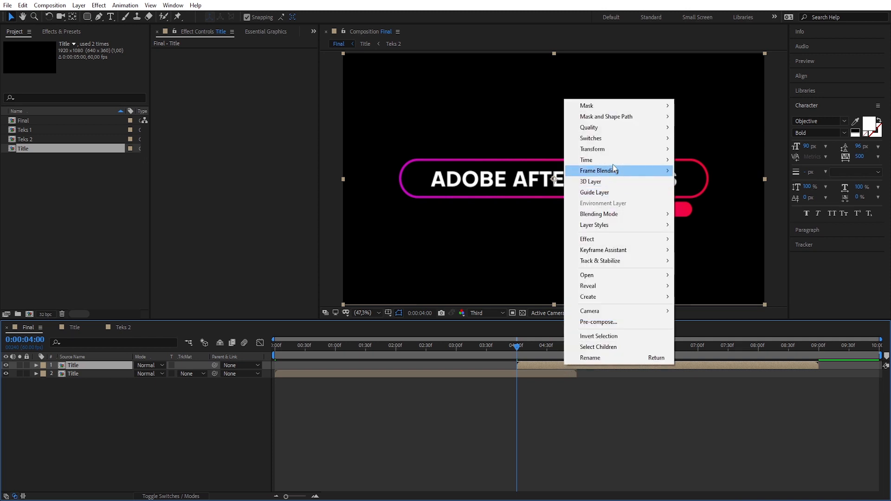
{"action": "mouse_move", "coordinate": [612, 159]}
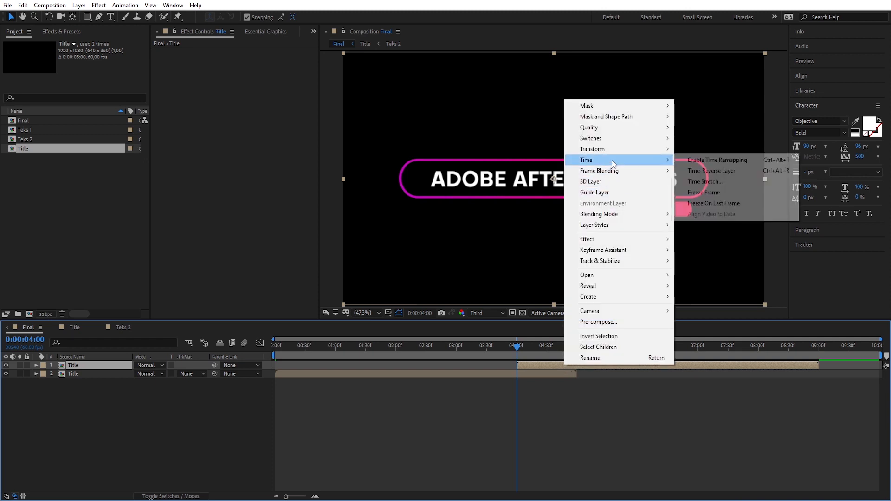
{"action": "left_click", "coordinate": [699, 172]}
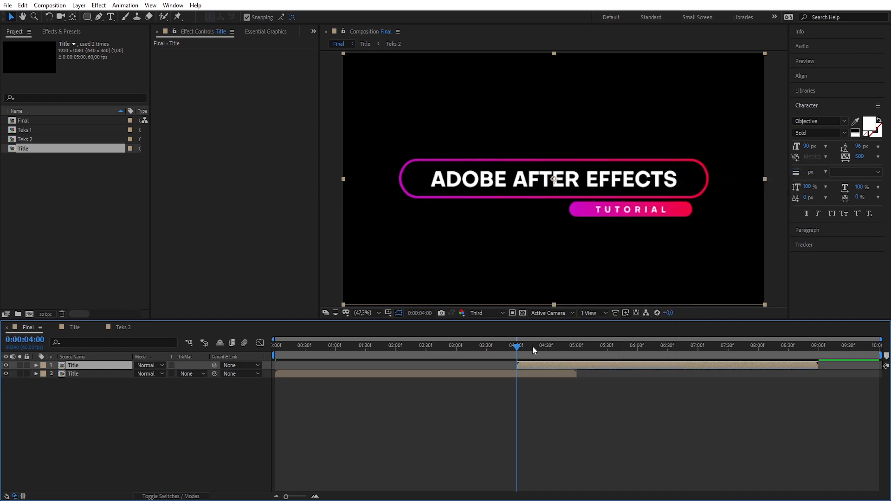
- Preview the Final composition from the first frame and inspect the handover between the two Title layers around 0:00:04:01
{"action": "left_click_drag", "start_coordinate": [520, 352], "coordinate": [253, 358]}
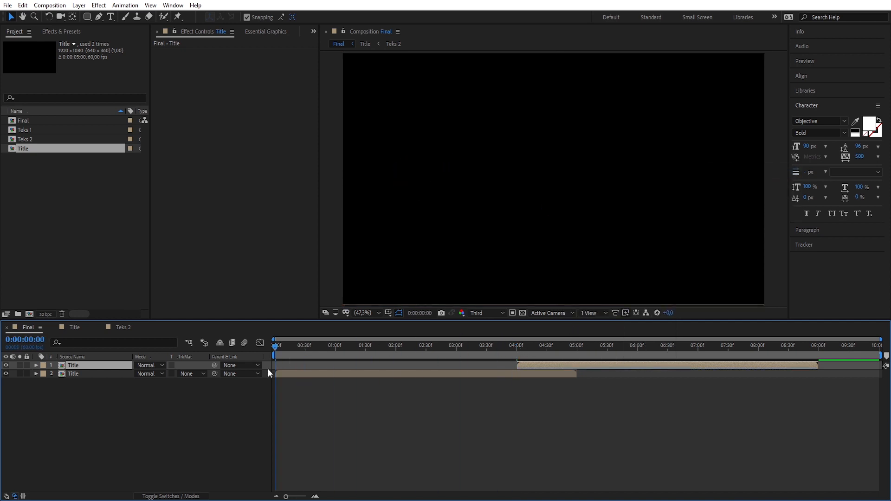
{"action": "left_click", "coordinate": [299, 395]}
{"action": "key", "text": "space"}
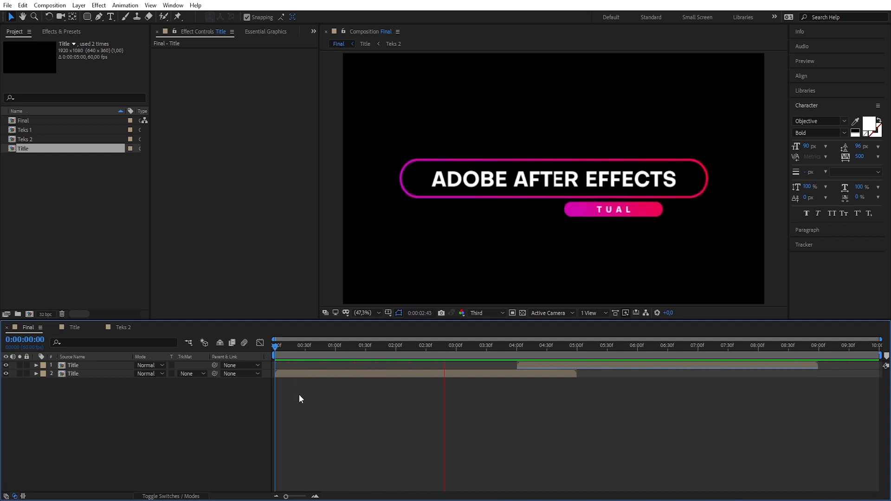
{"action": "left_click_drag", "start_coordinate": [554, 346], "coordinate": [518, 350]}
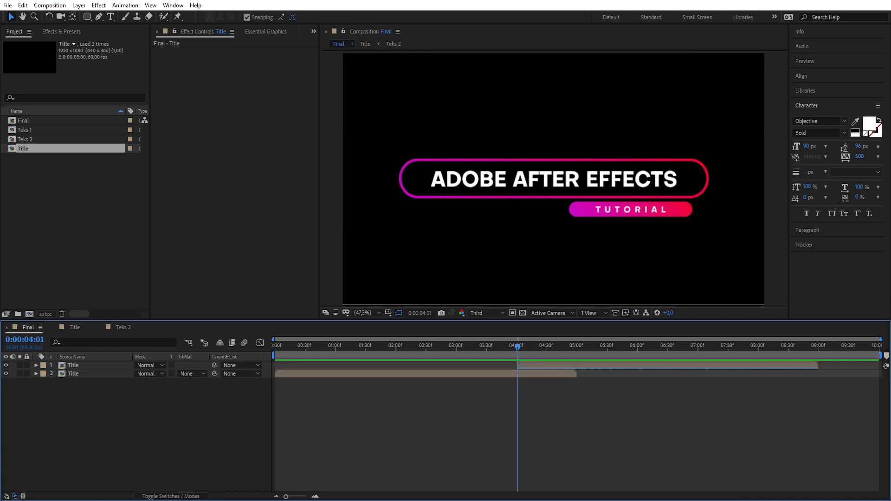
- Import the Unsplash JPG photo from the Pictures folder and place it beneath both Title layers in Final
{"action": "key", "text": "super+e"}
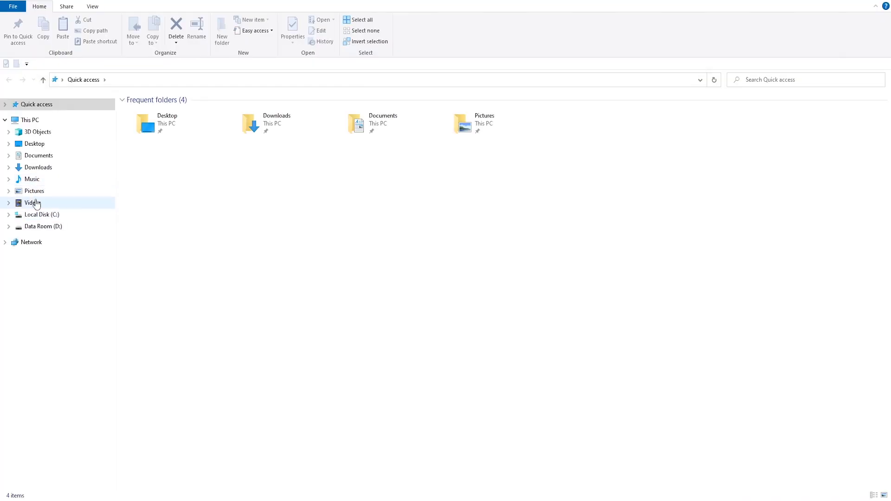
{"action": "left_click", "coordinate": [34, 191]}
{"action": "left_click_drag", "start_coordinate": [249, 126], "coordinate": [60, 246]}
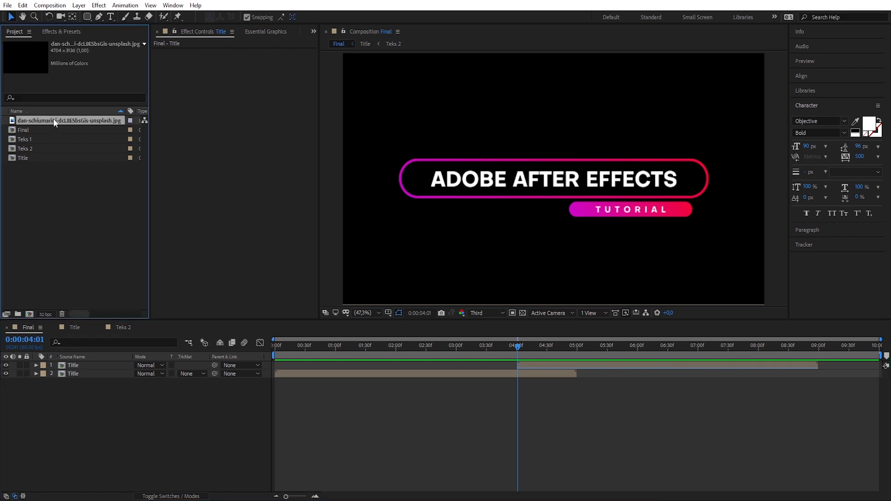
{"action": "left_click_drag", "start_coordinate": [52, 124], "coordinate": [74, 418]}
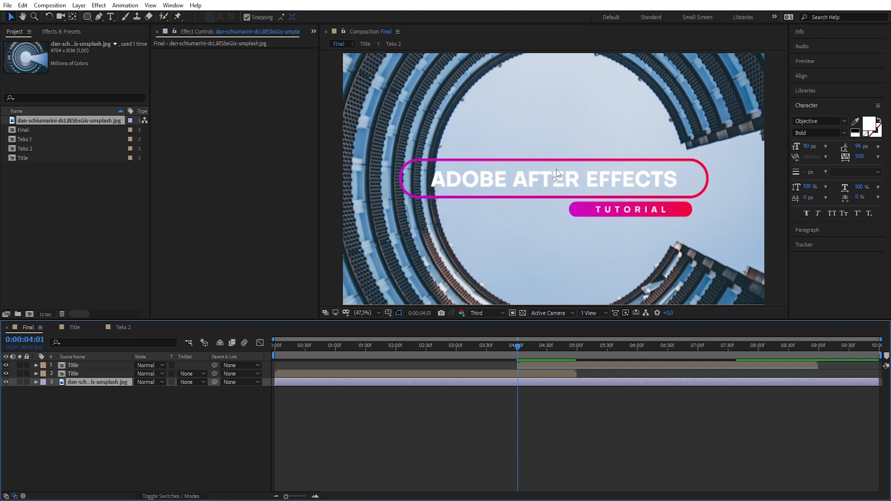
- Scale the background photo down proportionally until it is just slightly larger than the Final composition frame
{"action": "scroll", "coordinate": [557, 169], "scroll_direction": "down", "scroll_amount": 4}
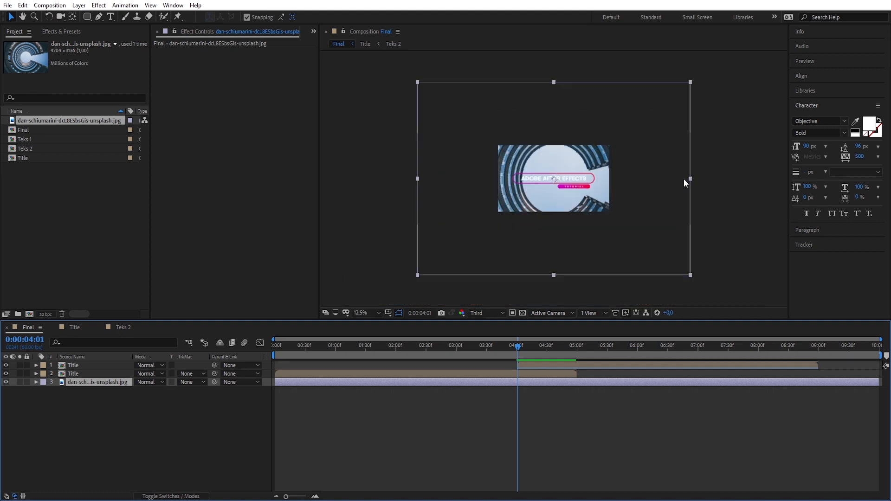
{"action": "left_click", "coordinate": [691, 178]}
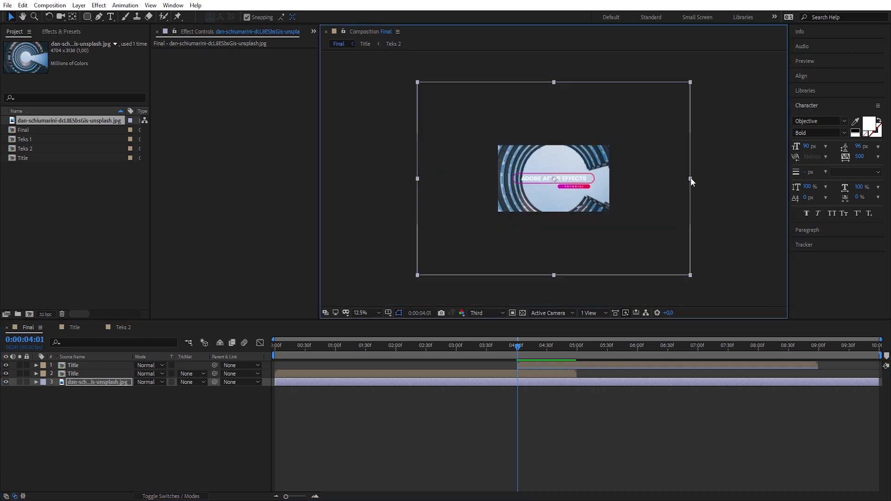
{"action": "left_click_drag", "start_coordinate": [676, 184], "coordinate": [613, 181]}
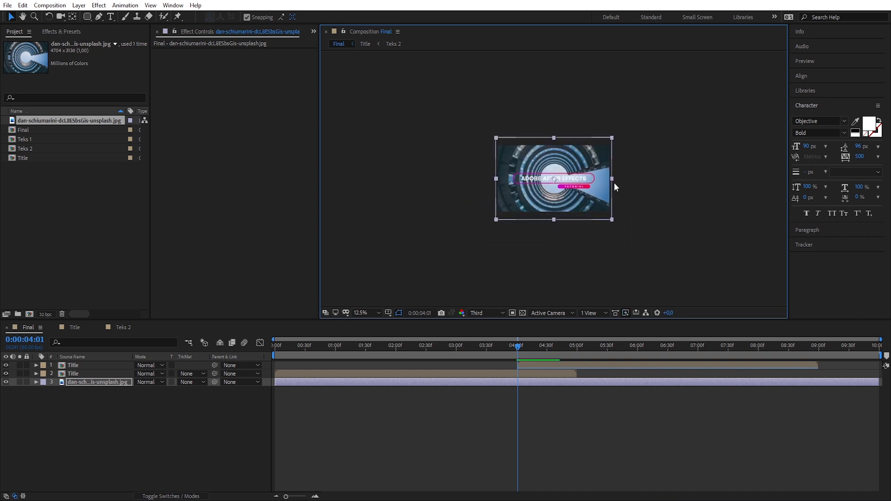
{"action": "left_click", "coordinate": [372, 313]}
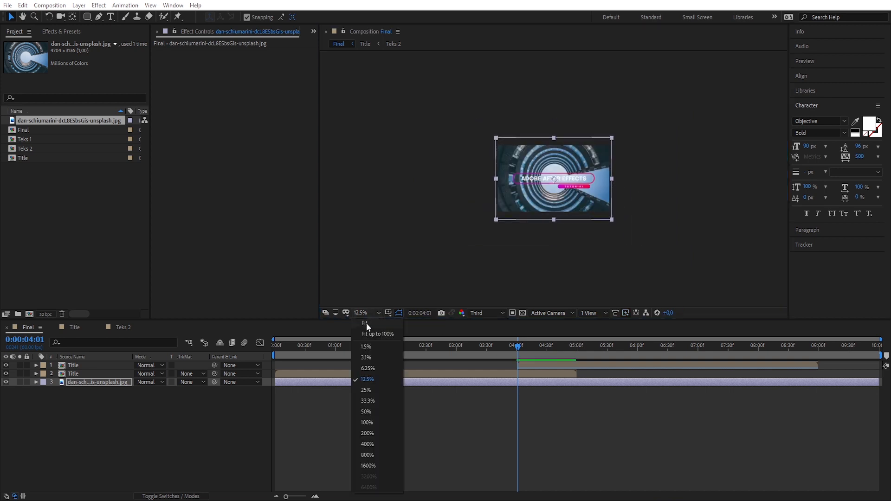
- Fit the Final composition in the viewer and shrink the background photo slightly to about 41.7% scale, keeping its edges just outside the frame
{"action": "left_click", "coordinate": [366, 324]}
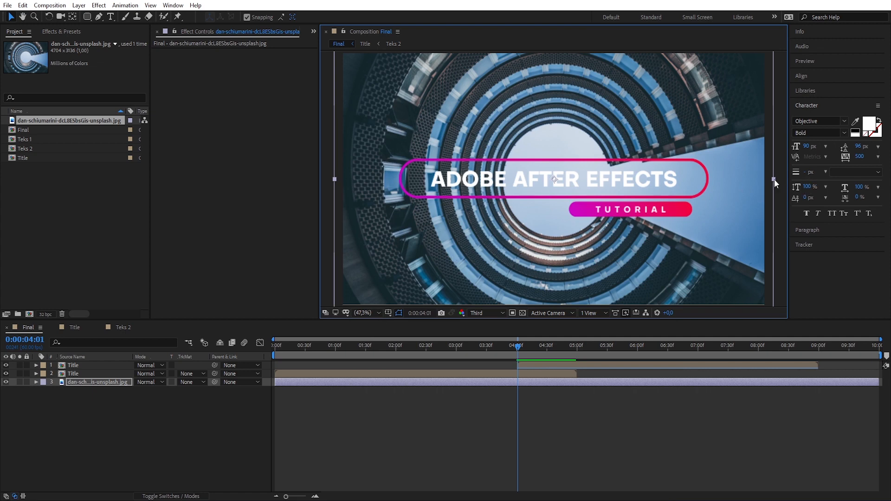
{"action": "left_click_drag", "start_coordinate": [774, 179], "coordinate": [770, 180]}
{"action": "left_click", "coordinate": [128, 404]}
- Add a Scale keyframe to the background photo layer at the composition's last frame, 0:00:09:59, keeping 41.7%
{"action": "left_click", "coordinate": [93, 382]}
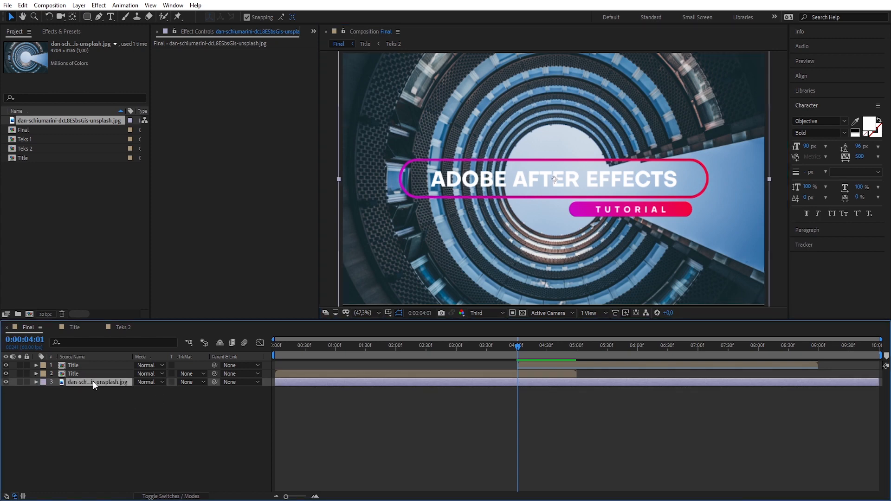
{"action": "key", "text": "s"}
{"action": "left_click_drag", "start_coordinate": [520, 351], "coordinate": [887, 380]}
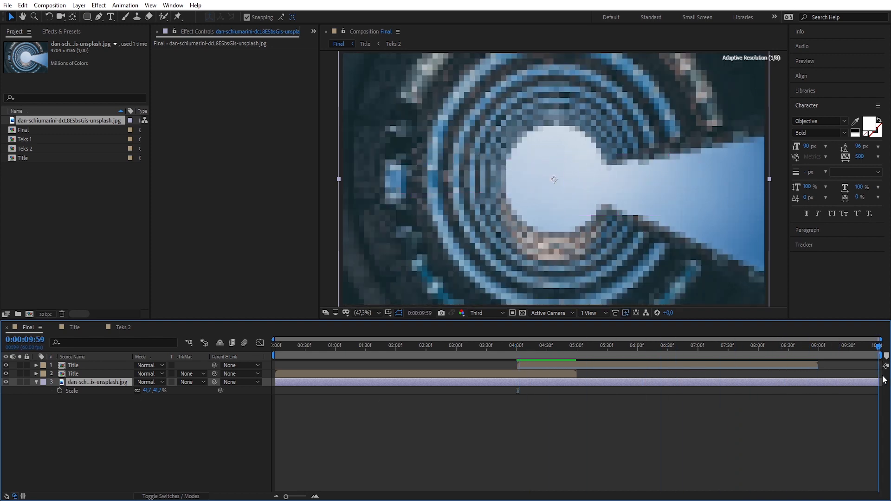
{"action": "left_click", "coordinate": [60, 391]}
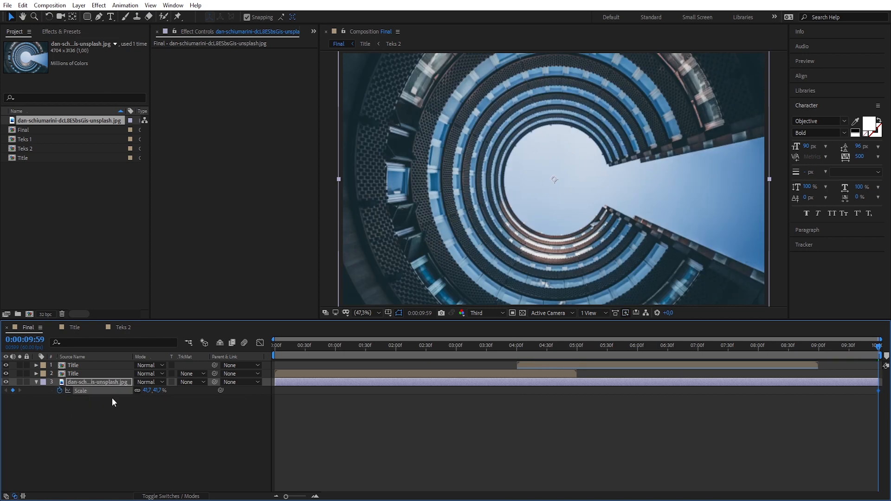
- Keyframe the background photo's Scale at 70% on the first frame, 0:00:00:00
{"action": "left_click_drag", "start_coordinate": [878, 347], "coordinate": [278, 366]}
{"action": "left_click", "coordinate": [145, 391]}
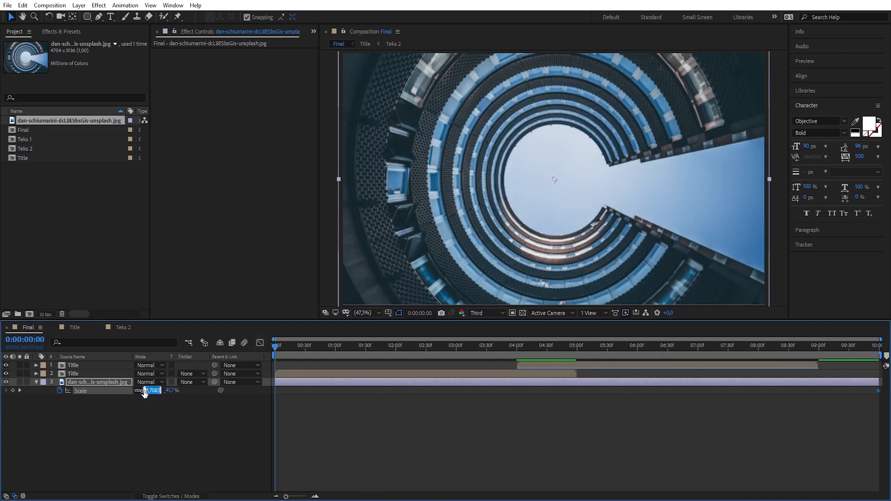
{"action": "type", "text": "70"}
{"action": "key", "text": "Return"}
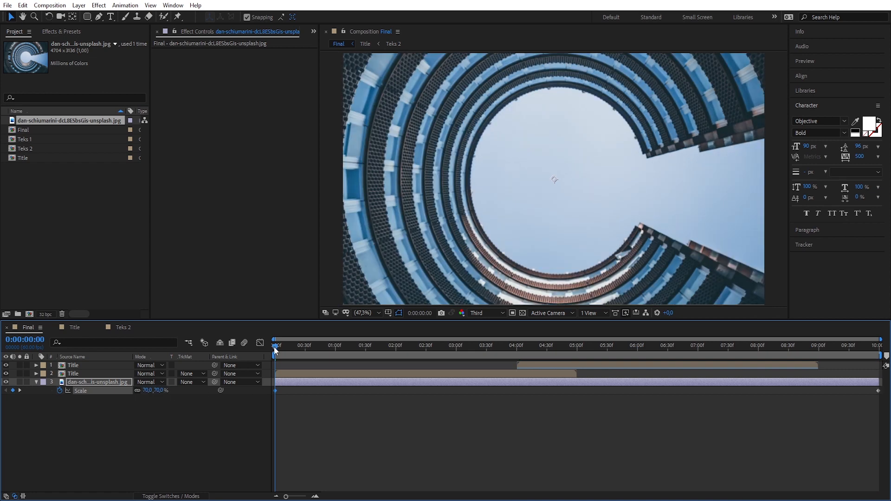
- Set the background photo layer's Opacity to 30% and preview the Final composition from the first frame
{"action": "left_click", "coordinate": [92, 383]}
{"action": "key", "text": "t"}
{"action": "left_click", "coordinate": [138, 390]}
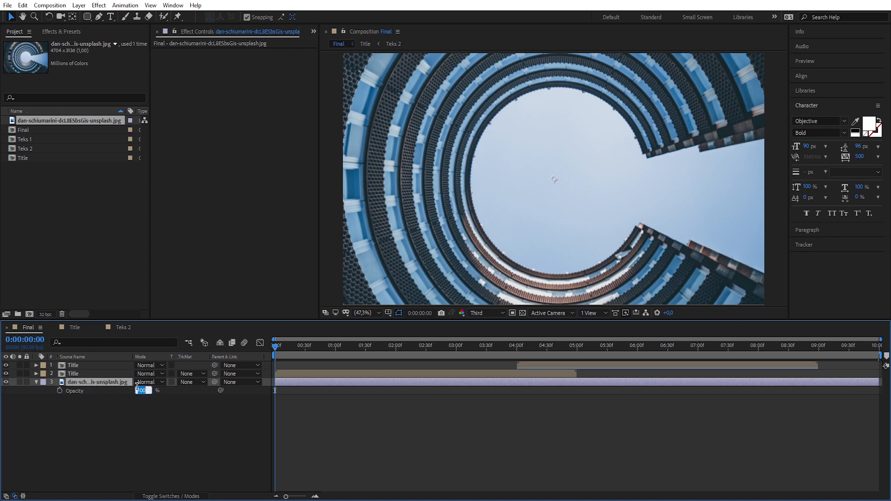
{"action": "type", "text": "30"}
{"action": "key", "text": "Return"}
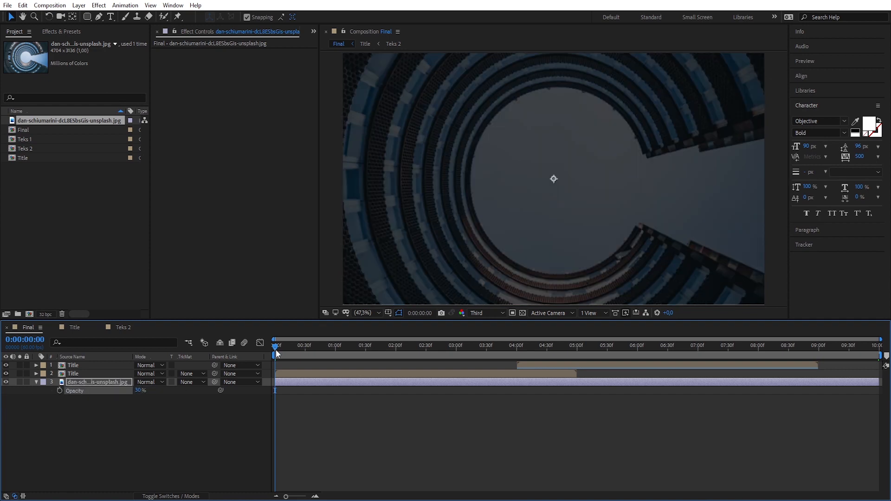
{"action": "left_click", "coordinate": [298, 428]}
{"action": "key", "text": "space"}
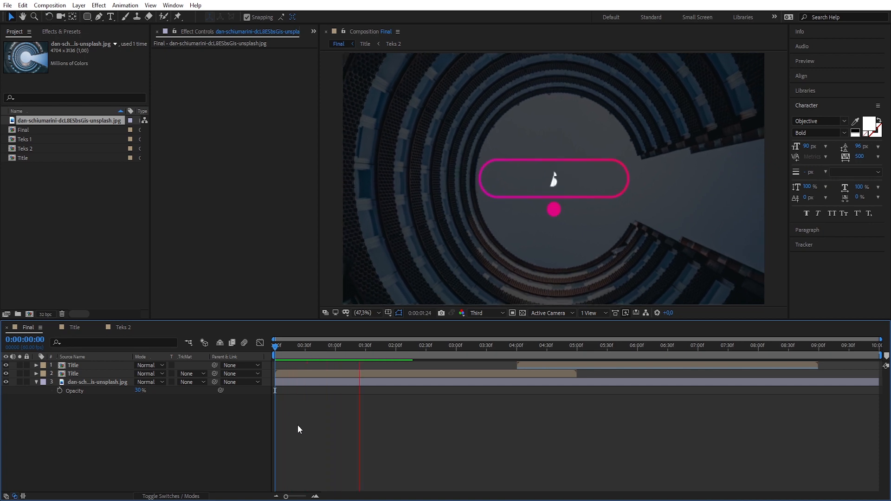